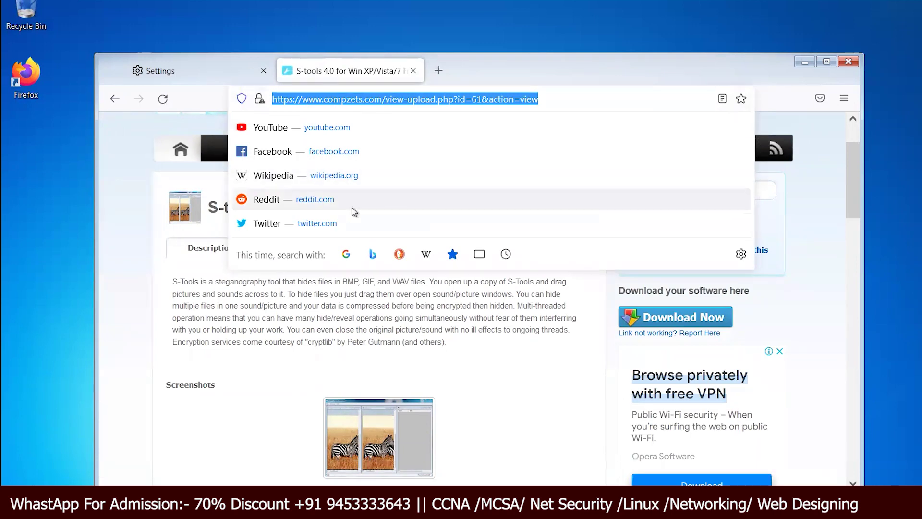
Step: Download the S-tools 4.0 zip archive from the compzets page and close the browser
{"action": "left_click", "coordinate": [280, 341]}
{"action": "scroll", "coordinate": [338, 327], "scroll_direction": "down", "scroll_amount": 10}
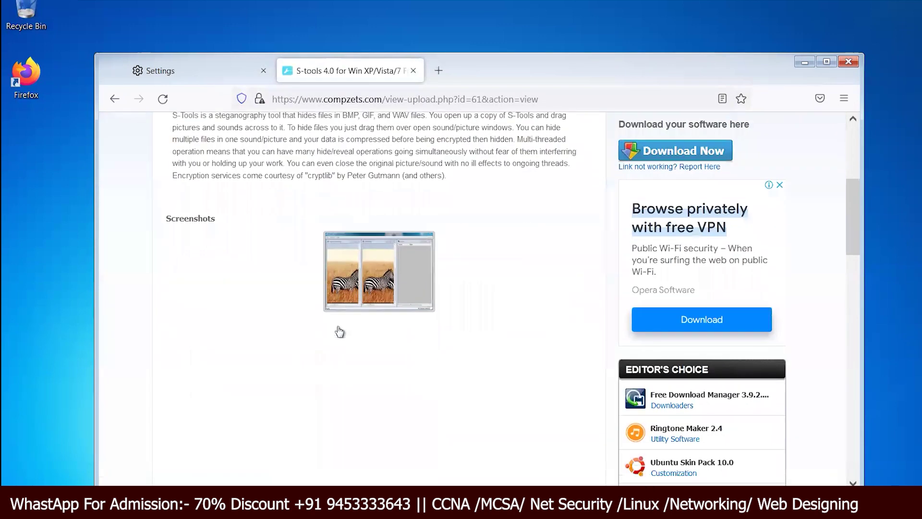
{"action": "scroll", "coordinate": [393, 288], "scroll_direction": "up", "scroll_amount": 4}
{"action": "scroll", "coordinate": [393, 288], "scroll_direction": "up", "scroll_amount": 6}
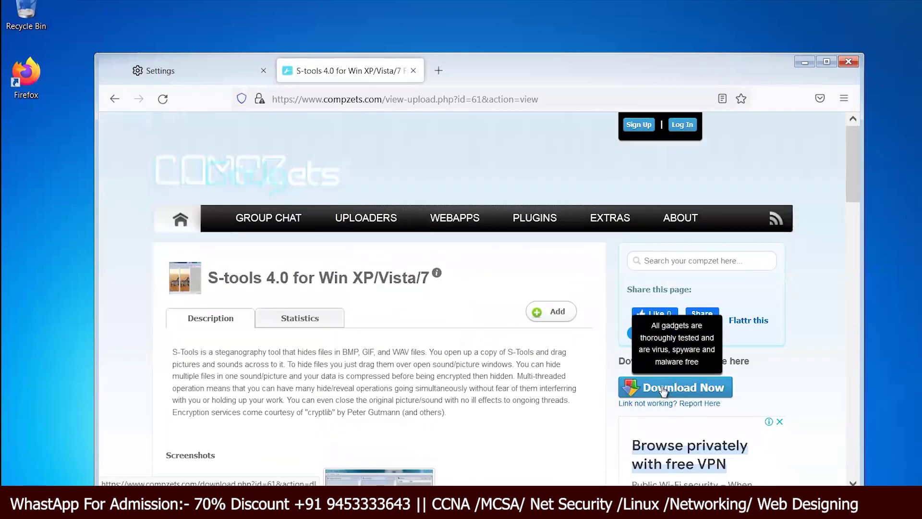
{"action": "left_click", "coordinate": [645, 389]}
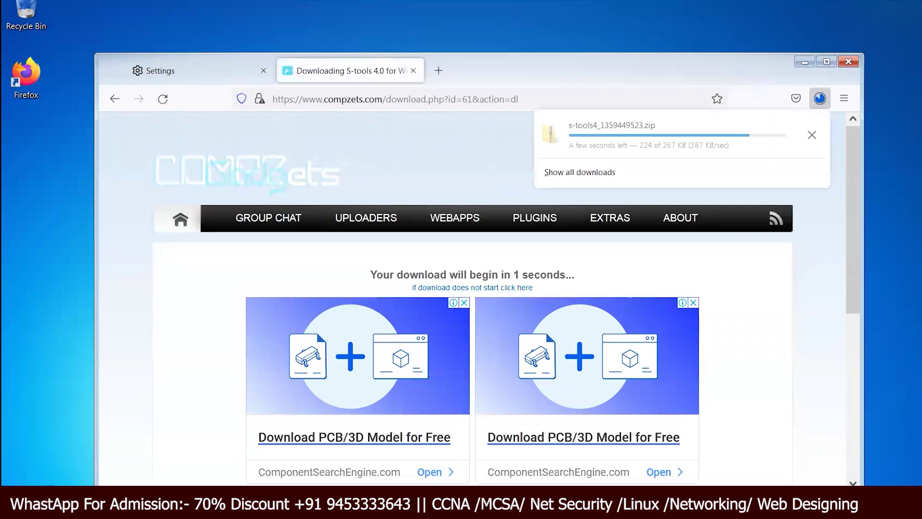
{"action": "left_click", "coordinate": [849, 62]}
{"action": "double_click", "coordinate": [26, 14]}
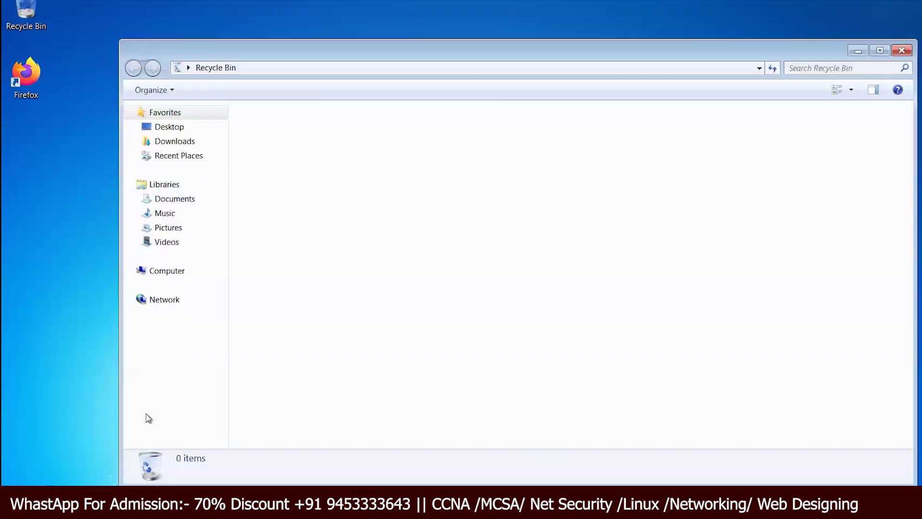
{"action": "left_click", "coordinate": [165, 270]}
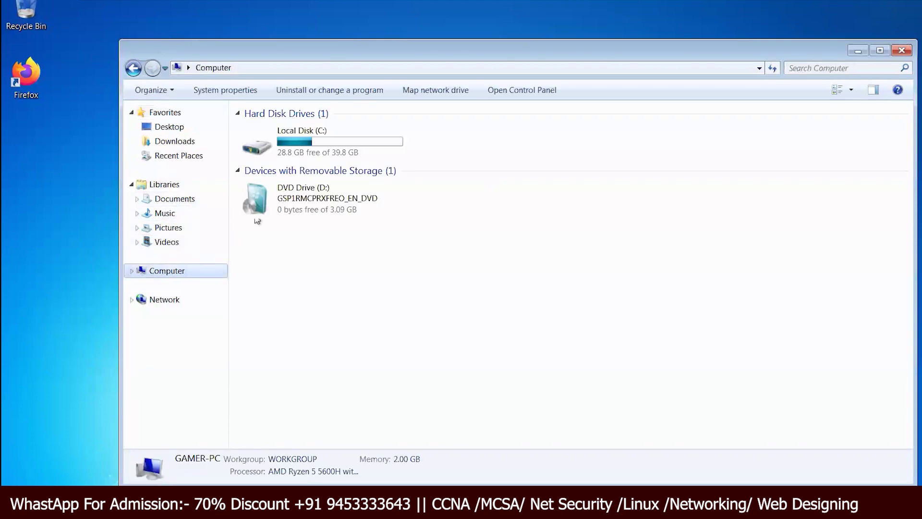
{"action": "left_click", "coordinate": [189, 143]}
{"action": "left_click", "coordinate": [277, 129]}
{"action": "right_click", "coordinate": [277, 128]}
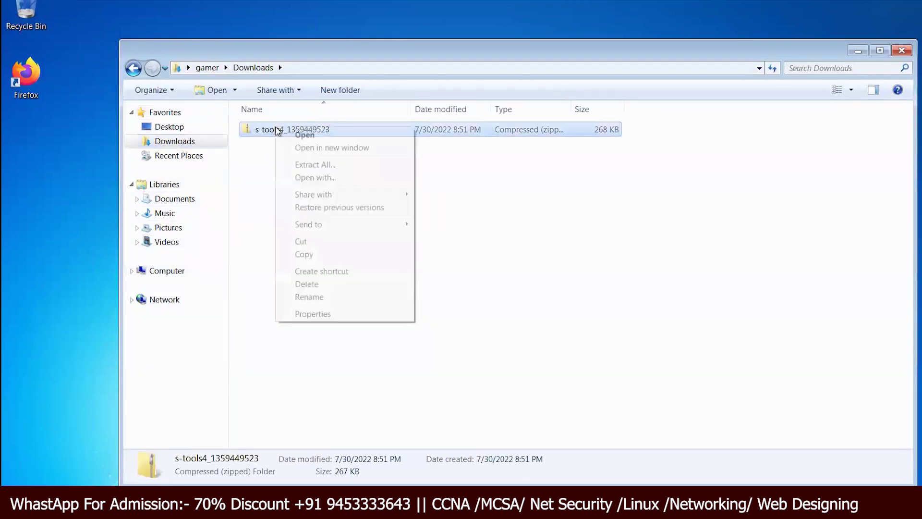
{"action": "left_click", "coordinate": [316, 164]}
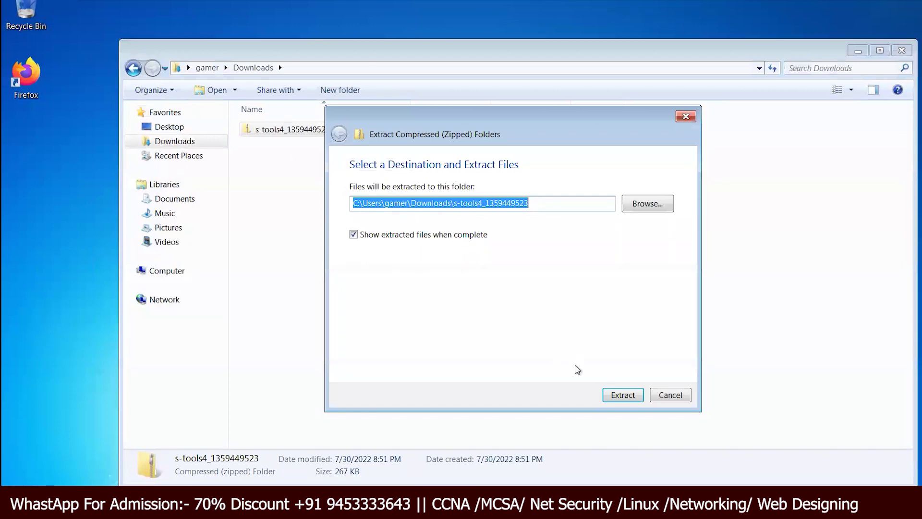
{"action": "left_click", "coordinate": [620, 395]}
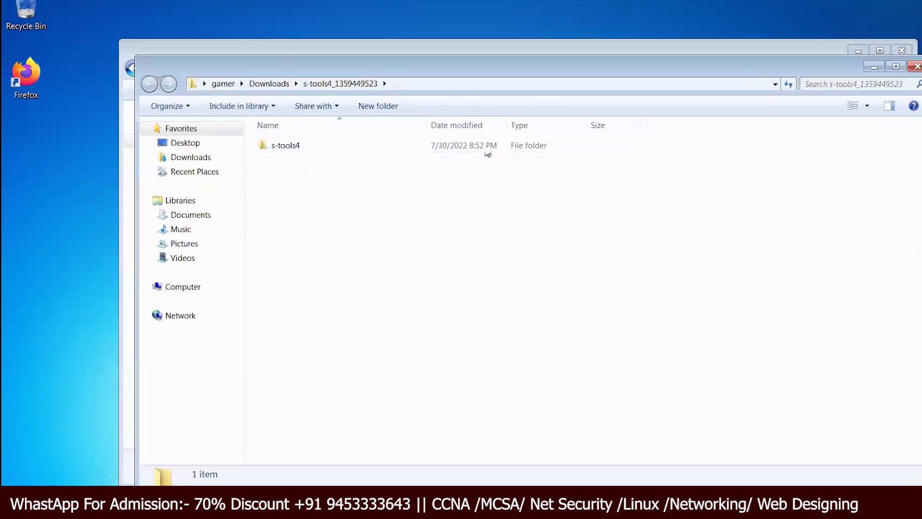
{"action": "left_click", "coordinate": [902, 50]}
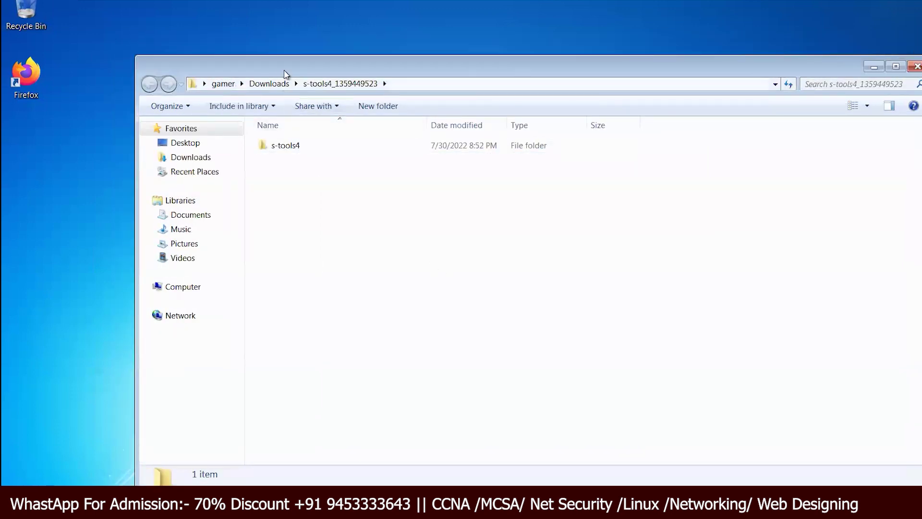
Step: Move the extracted folder's window aside so the desktop is uncovered
{"action": "left_click_drag", "start_coordinate": [283, 63], "coordinate": [313, 67]}
{"action": "left_click_drag", "start_coordinate": [174, 63], "coordinate": [412, 126]}
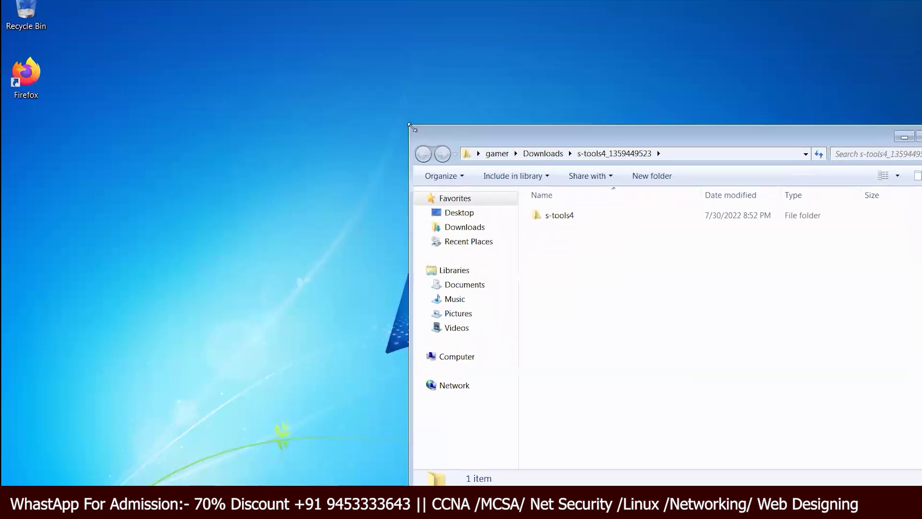
{"action": "left_click_drag", "start_coordinate": [521, 145], "coordinate": [522, 72]}
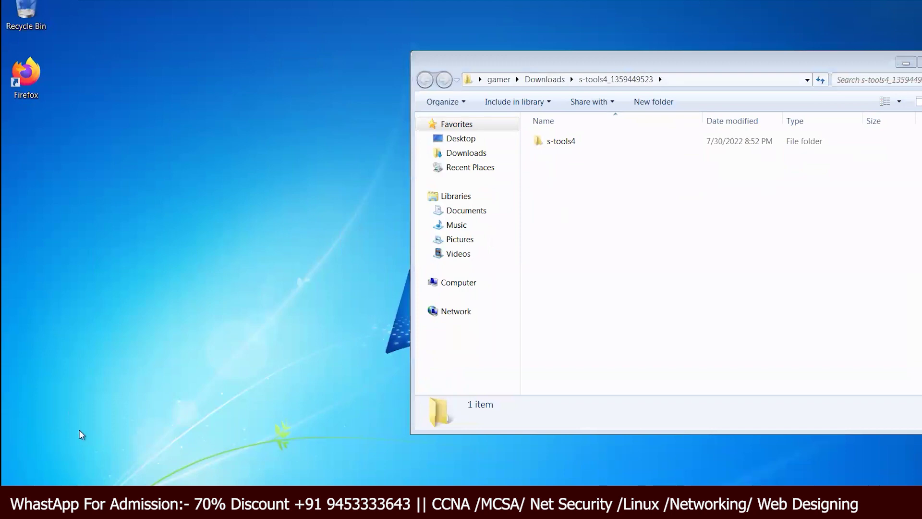
Step: Create a new text document on the desktop named mypass
{"action": "right_click", "coordinate": [82, 372]}
{"action": "mouse_move", "coordinate": [123, 454]}
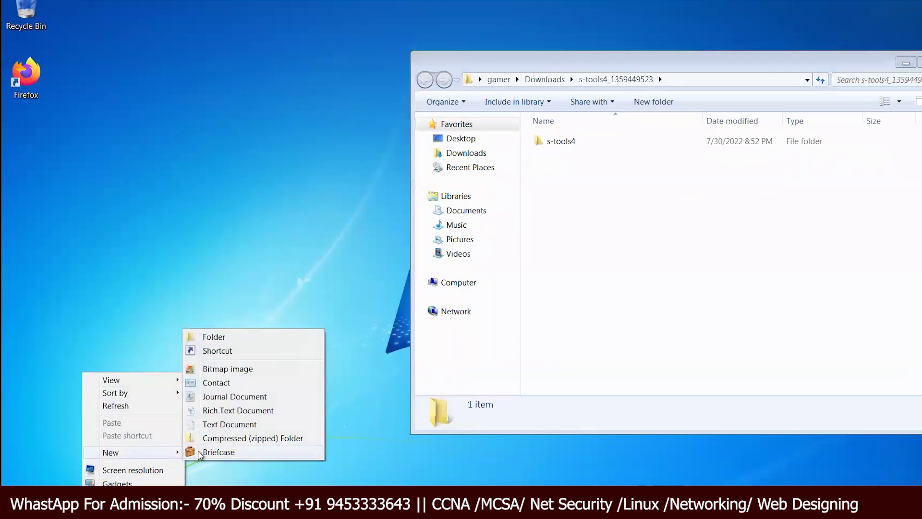
{"action": "left_click", "coordinate": [208, 425]}
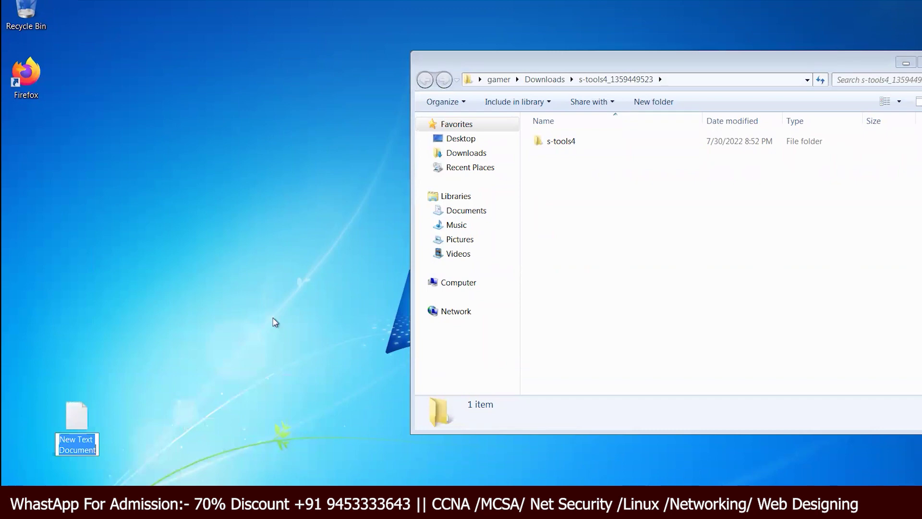
{"action": "type", "text": "mypaaa"}
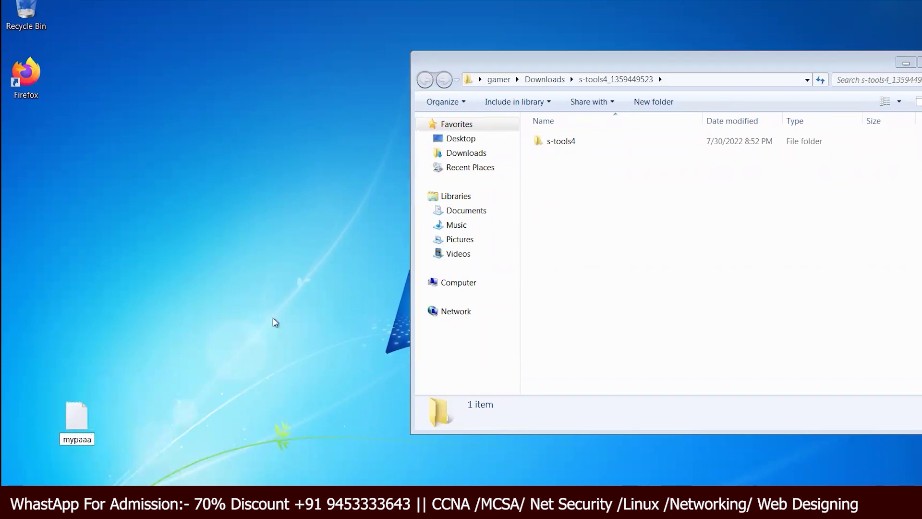
{"action": "key", "text": "BackSpace"}
{"action": "key", "text": "BackSpace"}
{"action": "type", "text": "ss"}
{"action": "key", "text": "Return"}
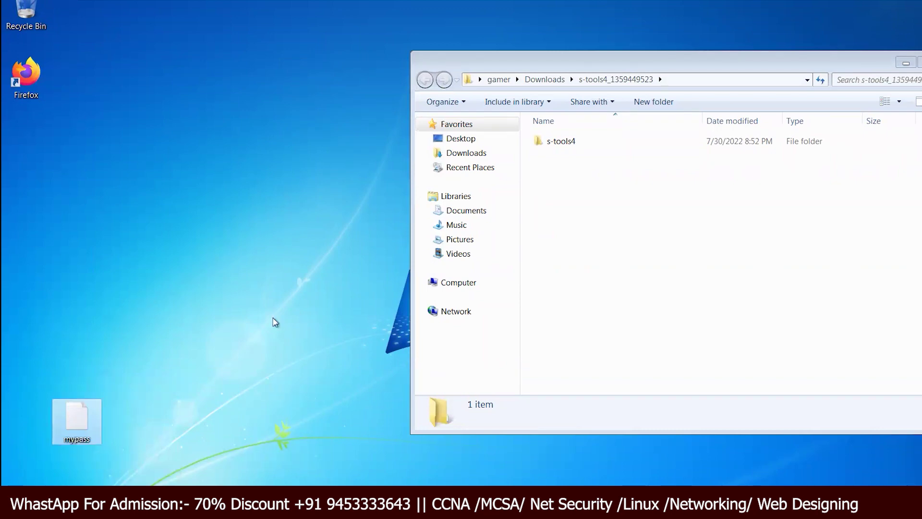
Step: Fill the mypass text file with a few lines of placeholder text and close it
{"action": "double_click", "coordinate": [77, 417]}
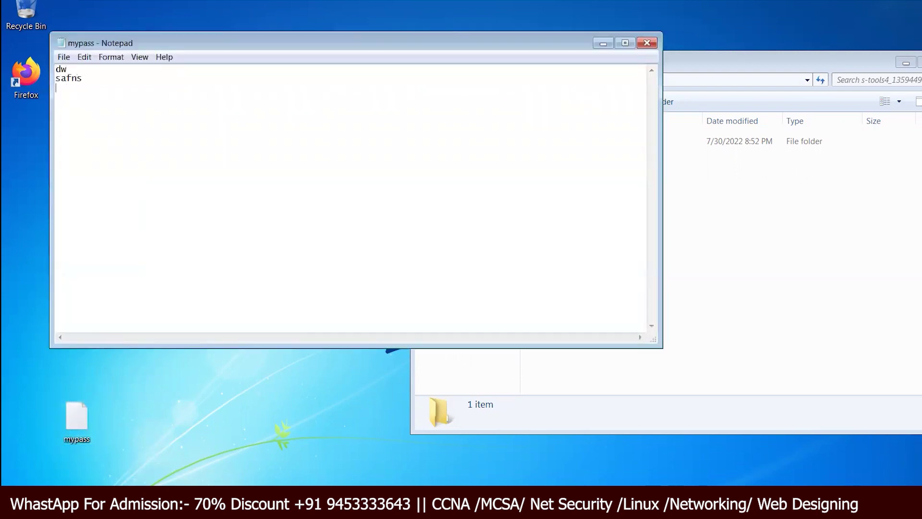
{"action": "type", "text": "edbwed wefewbf"}
{"action": "left_click", "coordinate": [647, 42]}
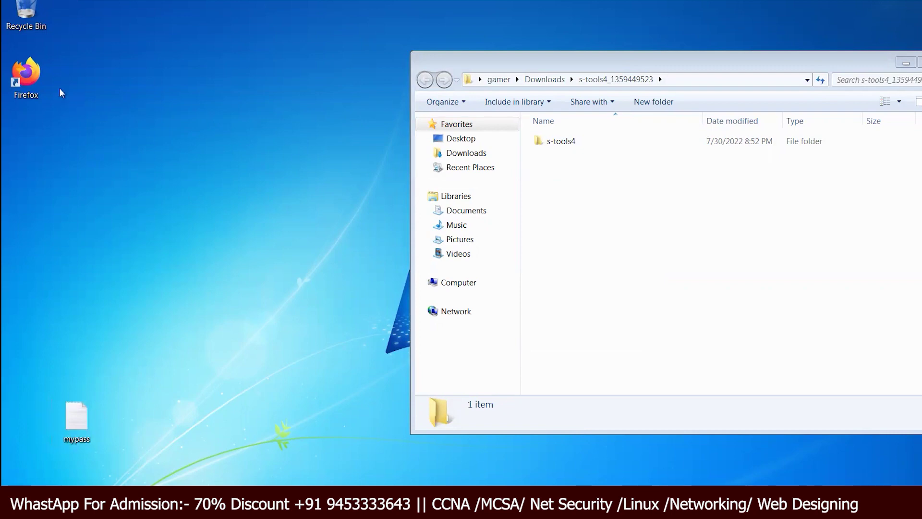
Step: Open the Desert image from the Sample Pictures folder for editing in Paint
{"action": "double_click", "coordinate": [26, 12]}
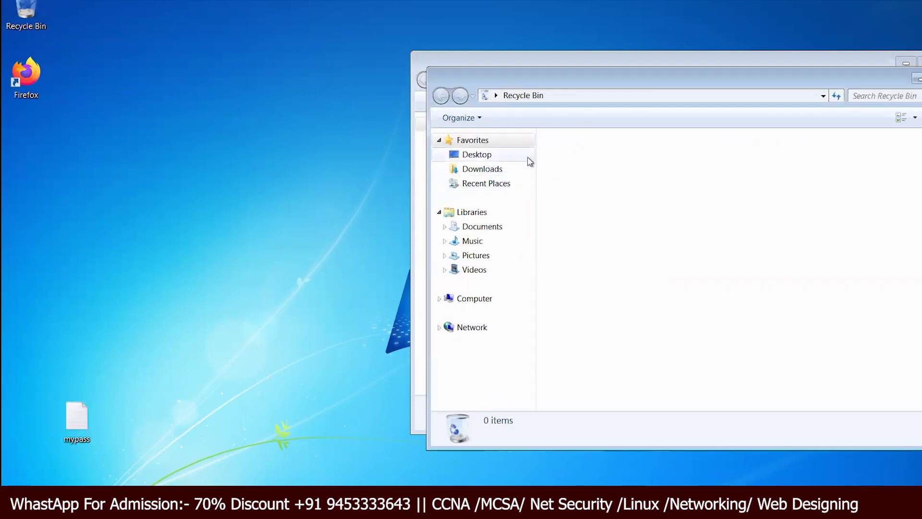
{"action": "left_click", "coordinate": [475, 259]}
{"action": "left_click_drag", "start_coordinate": [551, 87], "coordinate": [300, 94]}
{"action": "double_click", "coordinate": [309, 200]}
{"action": "left_click", "coordinate": [394, 227]}
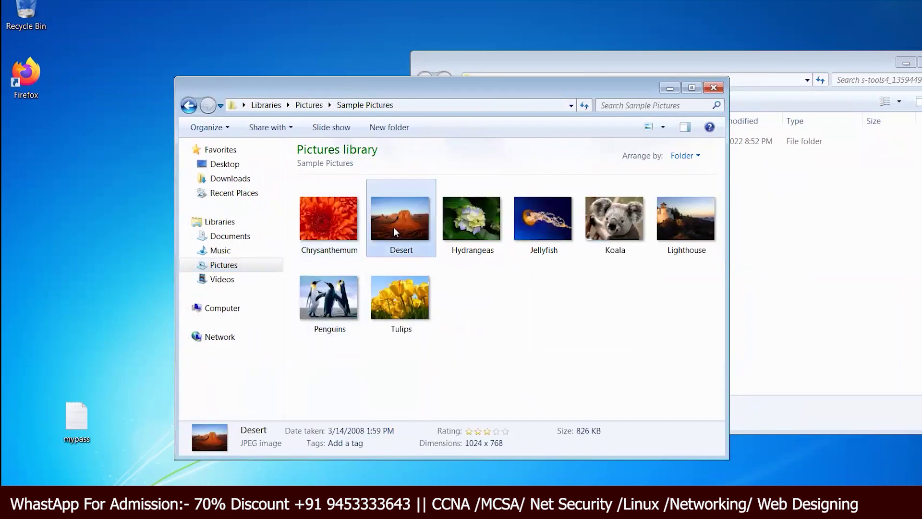
{"action": "right_click", "coordinate": [395, 223]}
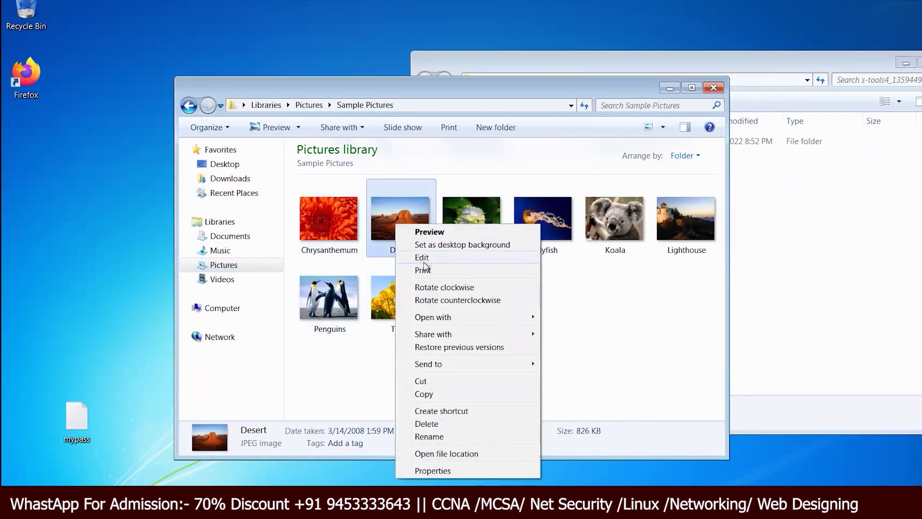
{"action": "left_click", "coordinate": [422, 258]}
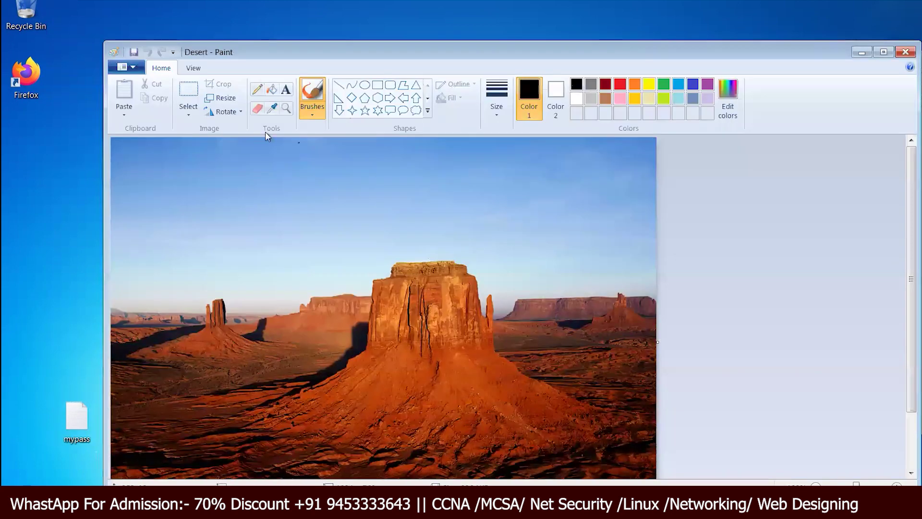
Step: Save the Desert image to the desktop as a 24-bit bitmap, then close Paint and the Sample Pictures window
{"action": "left_click", "coordinate": [127, 66]}
{"action": "mouse_move", "coordinate": [122, 176]}
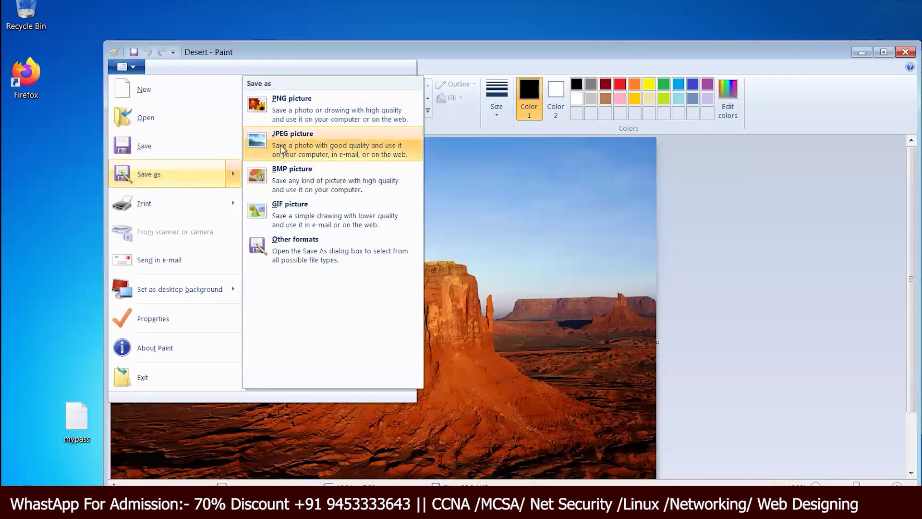
{"action": "left_click", "coordinate": [301, 175]}
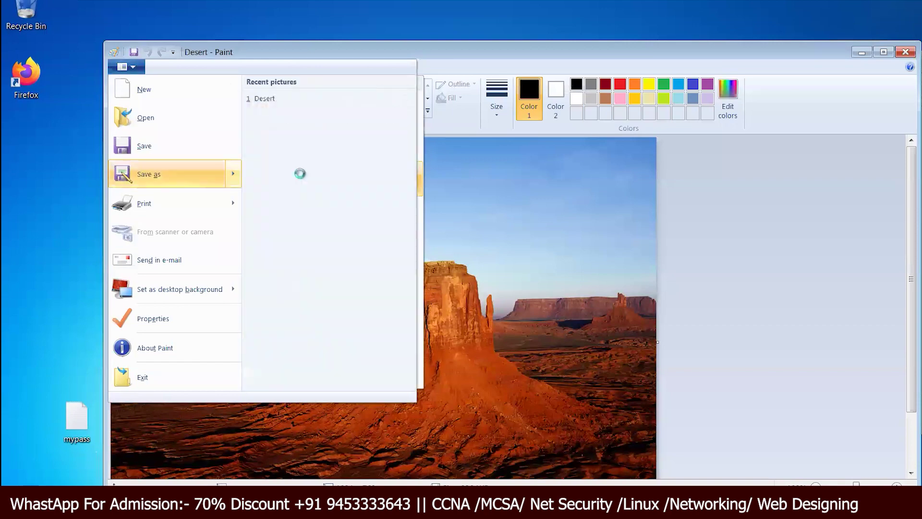
{"action": "left_click", "coordinate": [364, 161]}
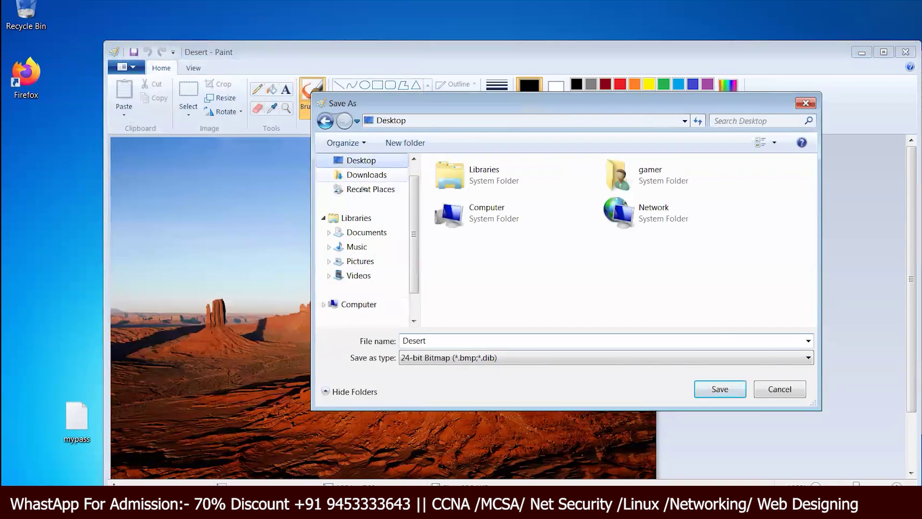
{"action": "left_click", "coordinate": [719, 390]}
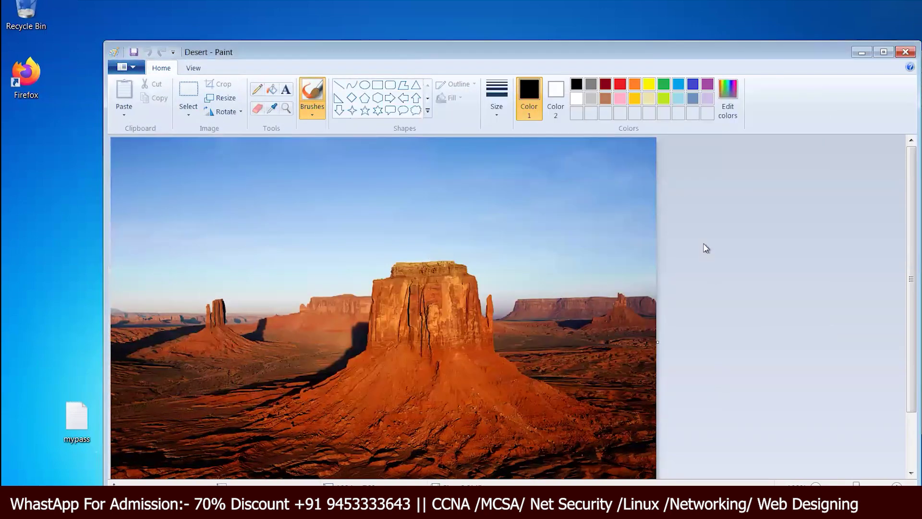
{"action": "left_click", "coordinate": [906, 52]}
{"action": "left_click", "coordinate": [26, 145]}
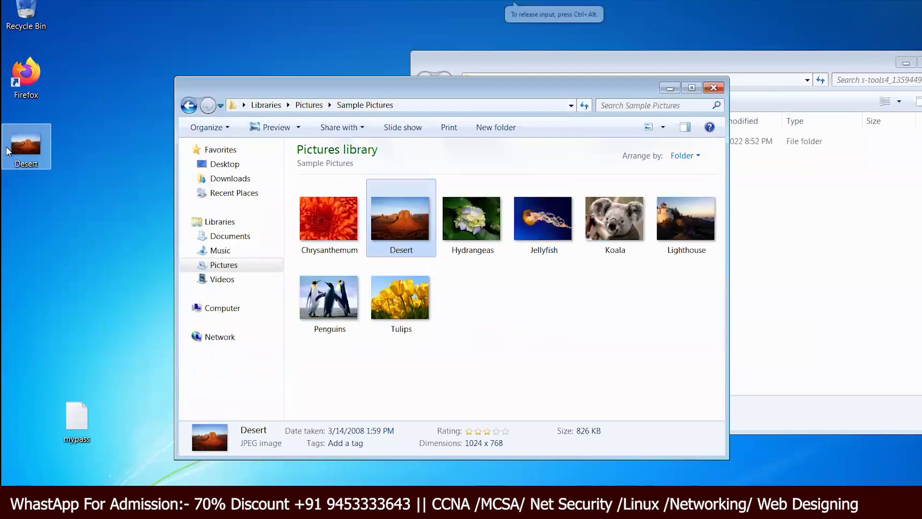
{"action": "left_click", "coordinate": [713, 88]}
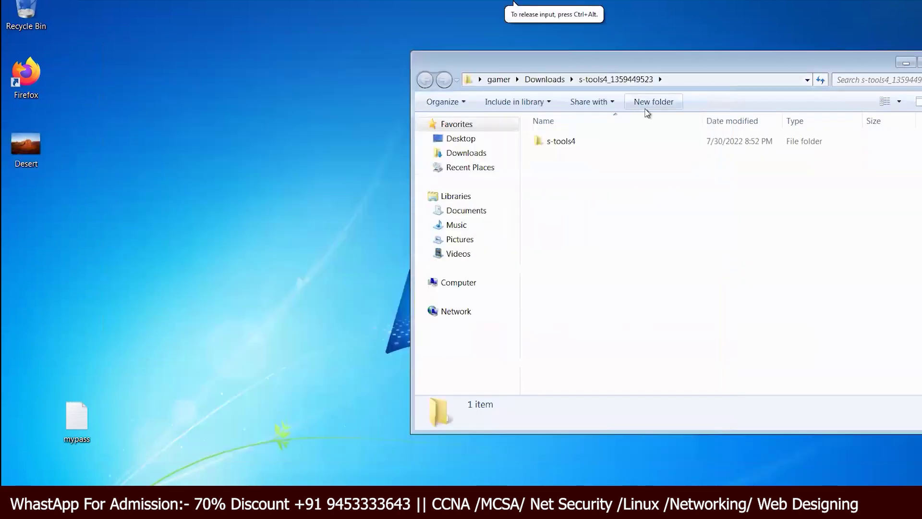
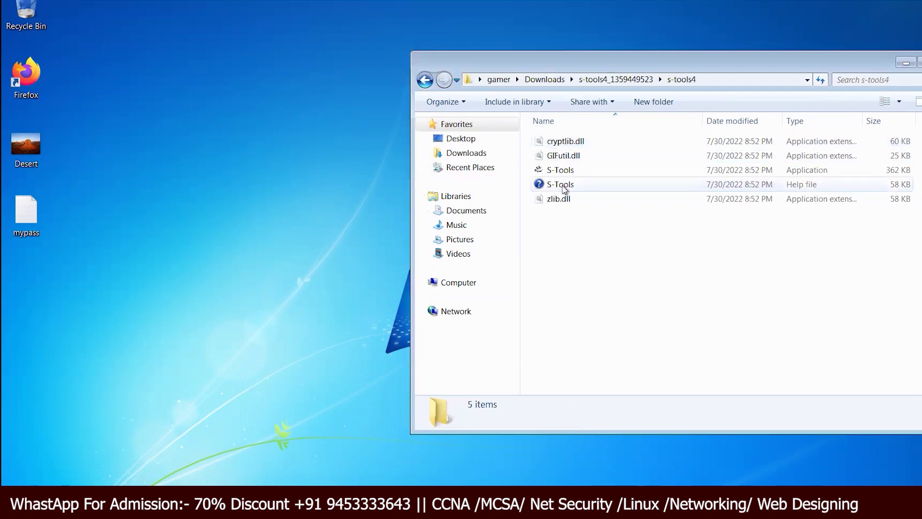
Step: Run the S-Tools application from the s-tools4 folder and continue past its welcome page
{"action": "left_click", "coordinate": [559, 172]}
{"action": "double_click", "coordinate": [559, 172]}
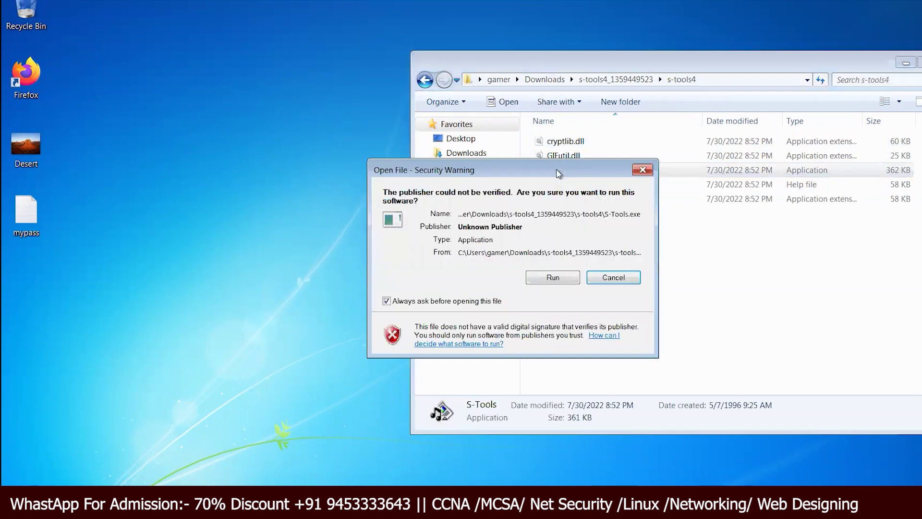
{"action": "left_click", "coordinate": [552, 276]}
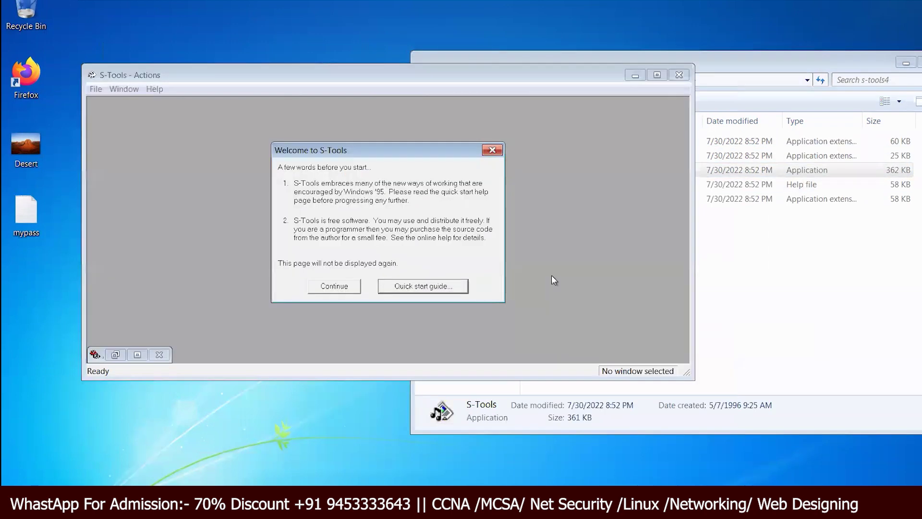
{"action": "left_click", "coordinate": [334, 287]}
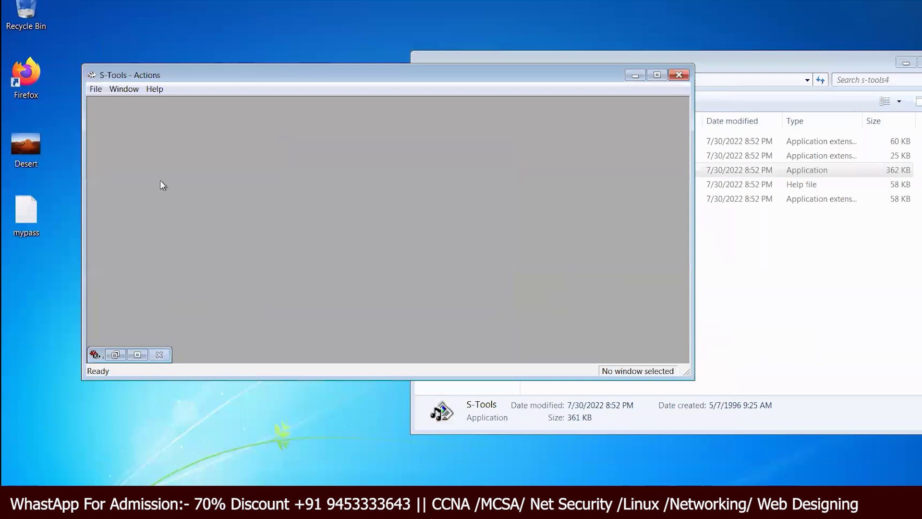
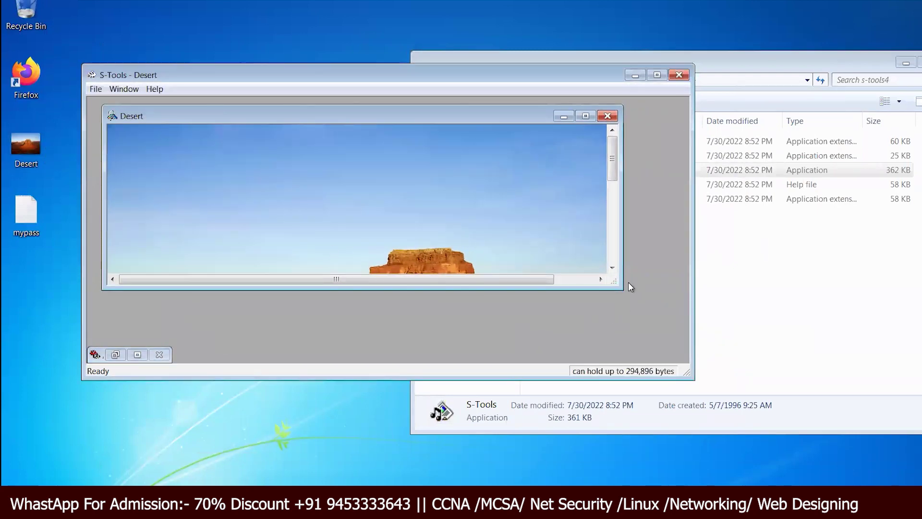
Step: Enlarge the S-Tools window and the Desert image window to show more of the picture, and reposition the image window
{"action": "left_click_drag", "start_coordinate": [622, 289], "coordinate": [661, 360]}
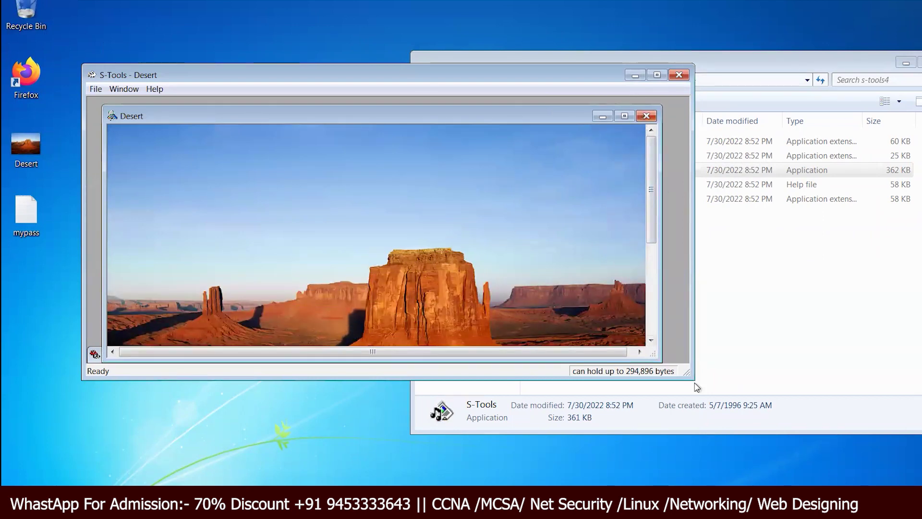
{"action": "left_click_drag", "start_coordinate": [693, 381], "coordinate": [741, 499]}
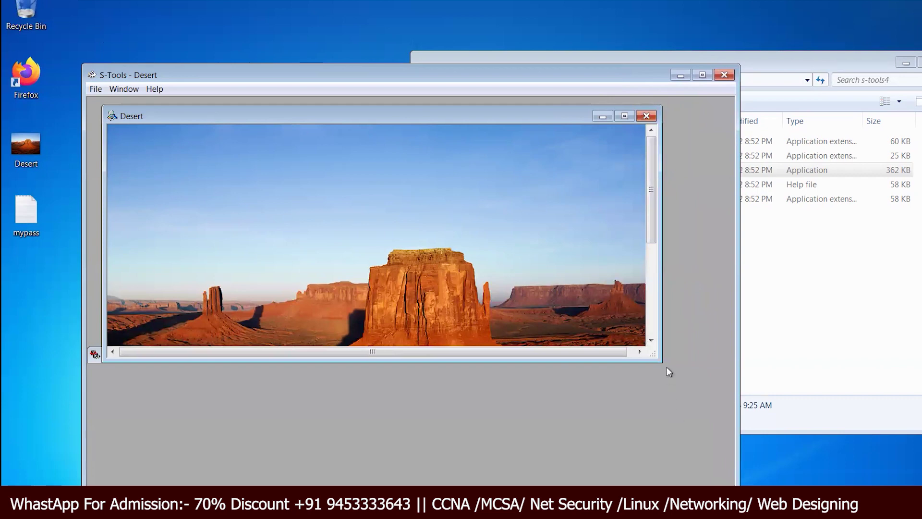
{"action": "left_click_drag", "start_coordinate": [660, 359], "coordinate": [671, 480]}
{"action": "left_click_drag", "start_coordinate": [394, 116], "coordinate": [422, 112]}
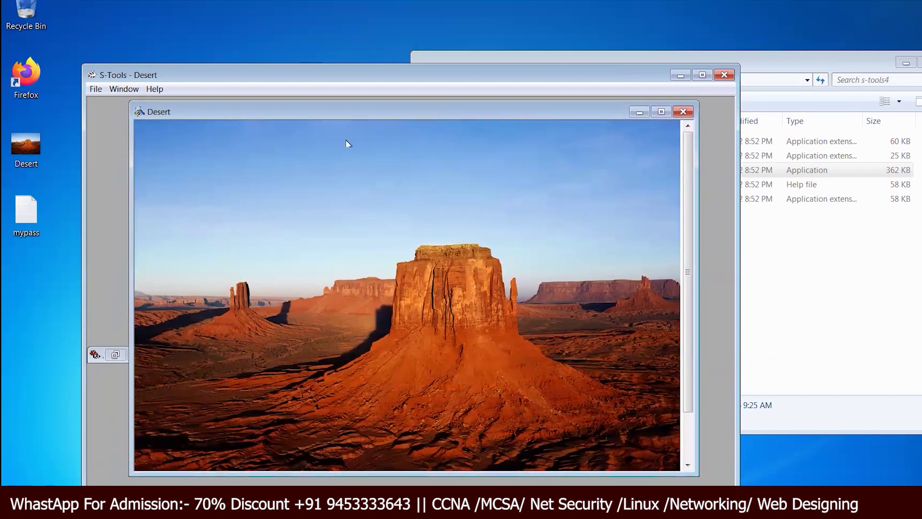
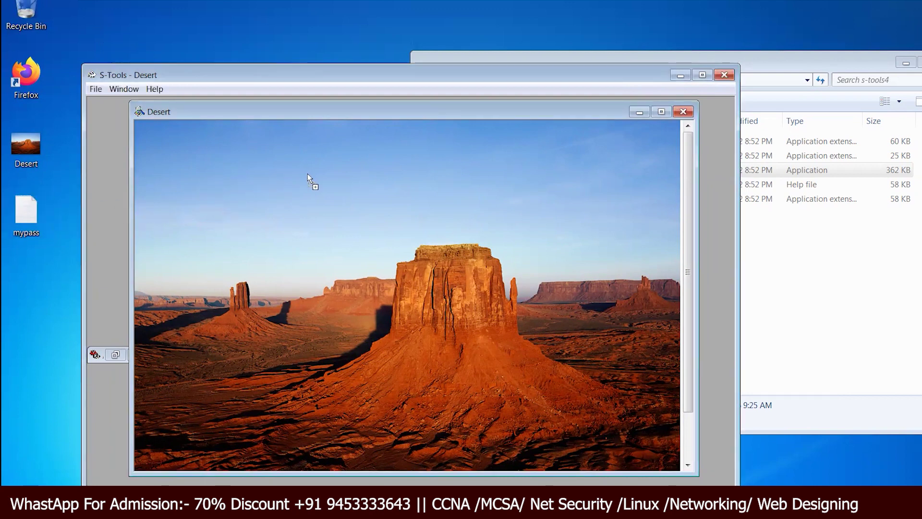
Step: Hide the mypass file inside the Desert image, entering and verifying a passphrase and using the IDEA encryption algorithm
{"action": "left_click_drag", "start_coordinate": [307, 174], "coordinate": [308, 174]}
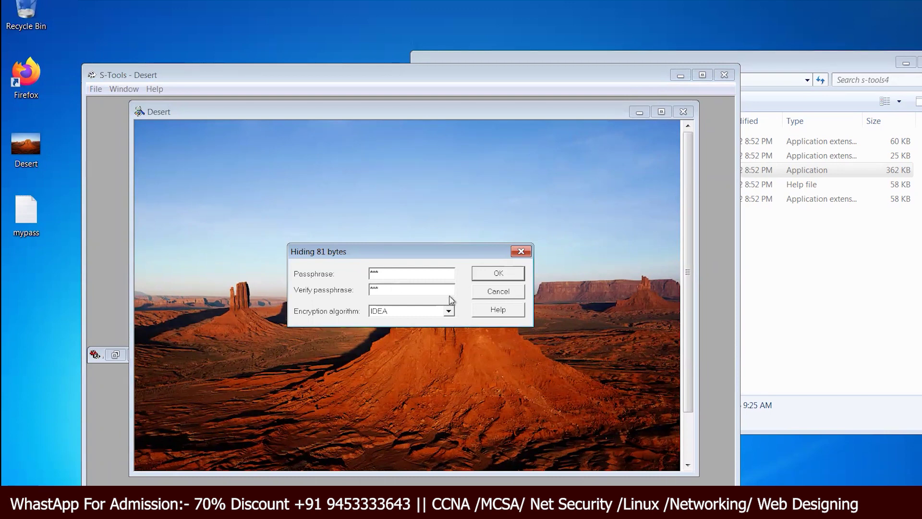
{"action": "left_click", "coordinate": [404, 316]}
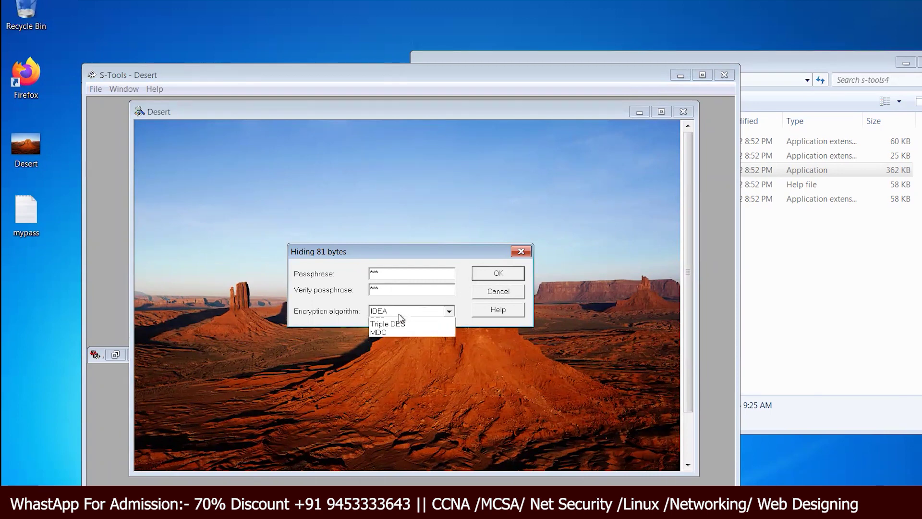
{"action": "left_click", "coordinate": [391, 322]}
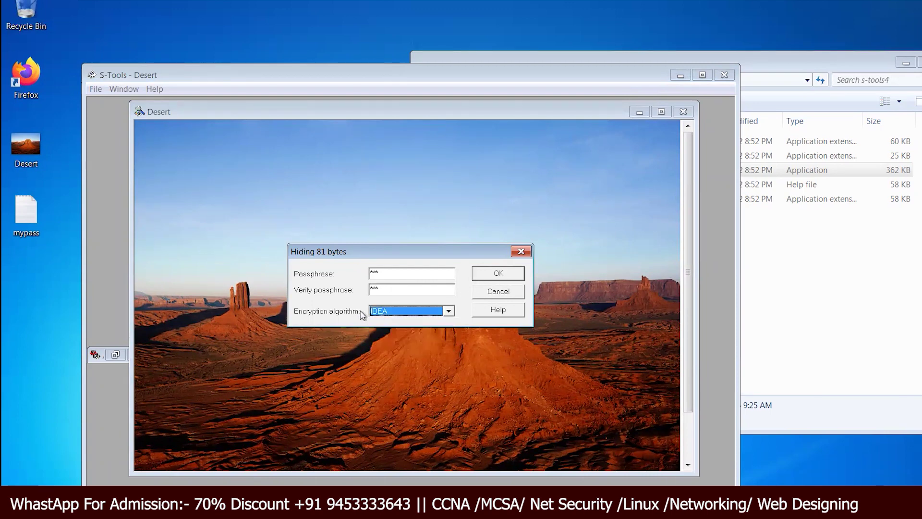
{"action": "left_click", "coordinate": [391, 315]}
{"action": "left_click", "coordinate": [398, 321]}
{"action": "left_click", "coordinate": [498, 273]}
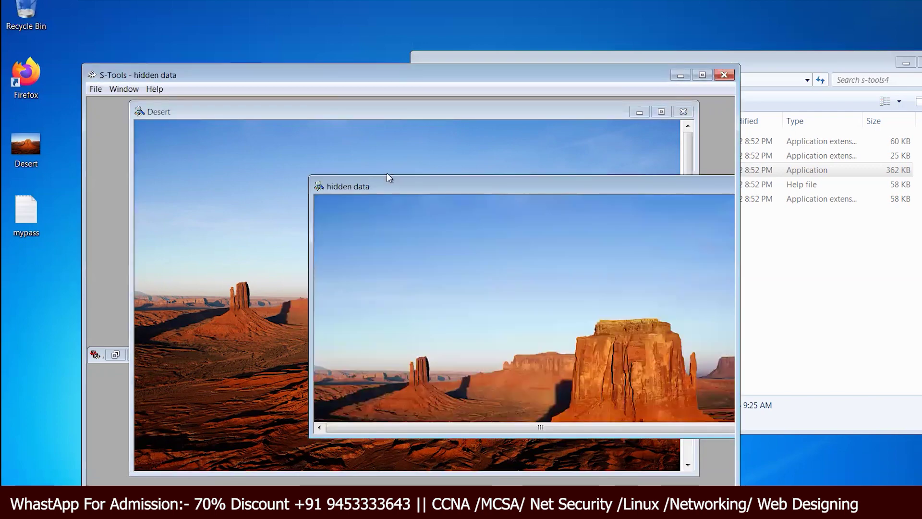
Step: Reposition the hidden data image window and save that image in the s-tools4 folder as hidden, without a file extension
{"action": "left_click_drag", "start_coordinate": [387, 182], "coordinate": [243, 166]}
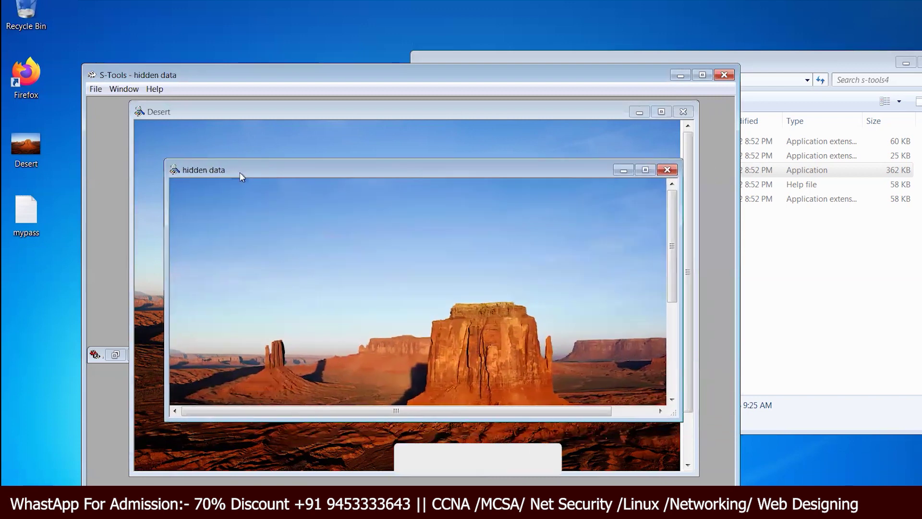
{"action": "right_click", "coordinate": [224, 219]}
{"action": "left_click", "coordinate": [256, 240]}
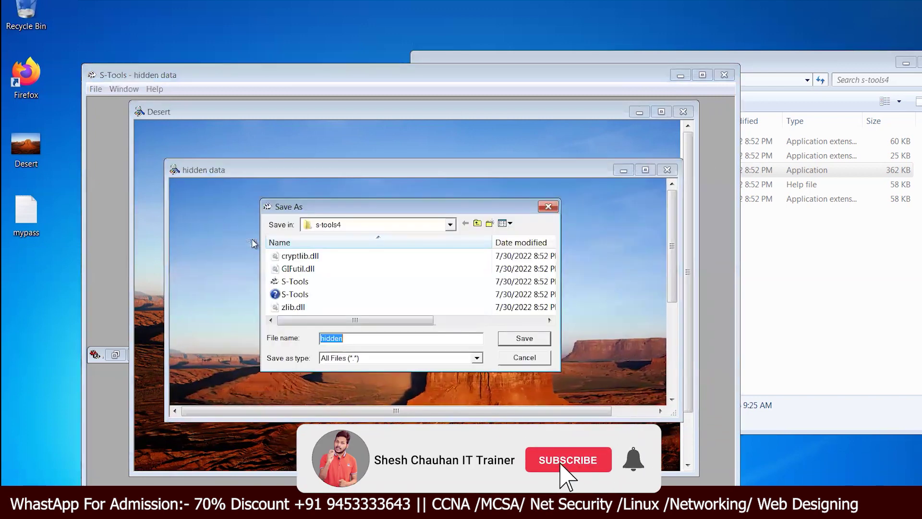
{"action": "left_click", "coordinate": [356, 339]}
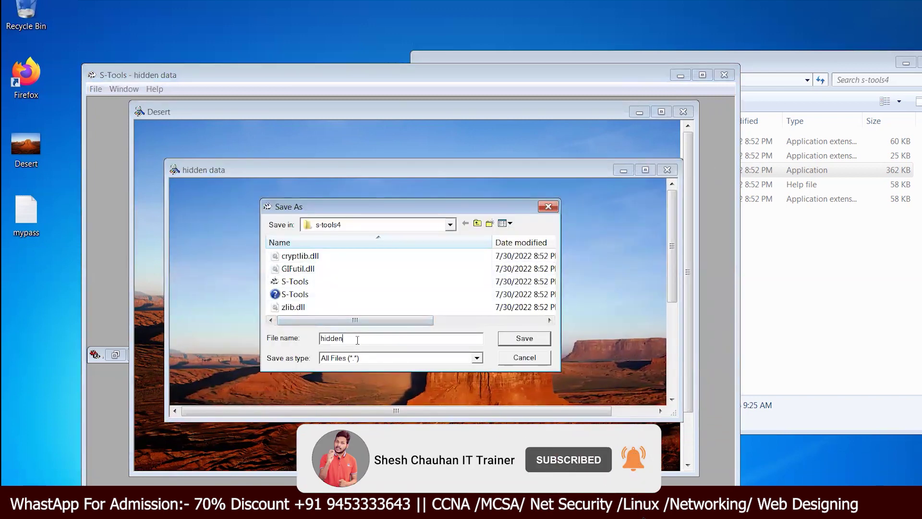
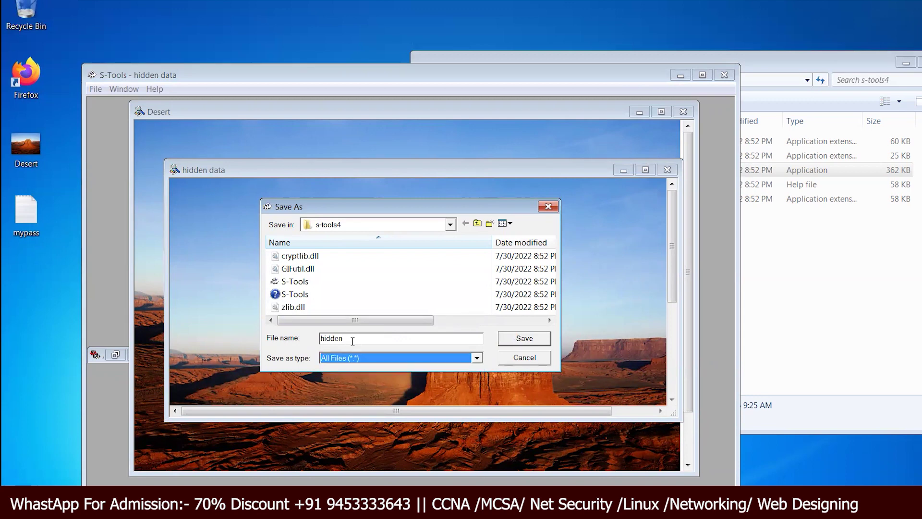
{"action": "left_click", "coordinate": [504, 339]}
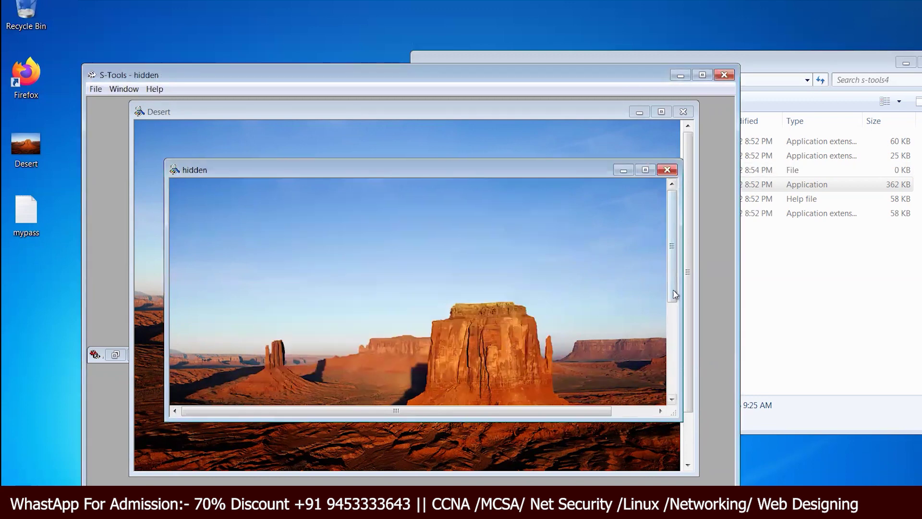
Step: Try to open the extensionless hidden file from the s-tools4 folder, then delete it to the Recycle Bin
{"action": "left_click", "coordinate": [764, 272]}
{"action": "left_click", "coordinate": [555, 173]}
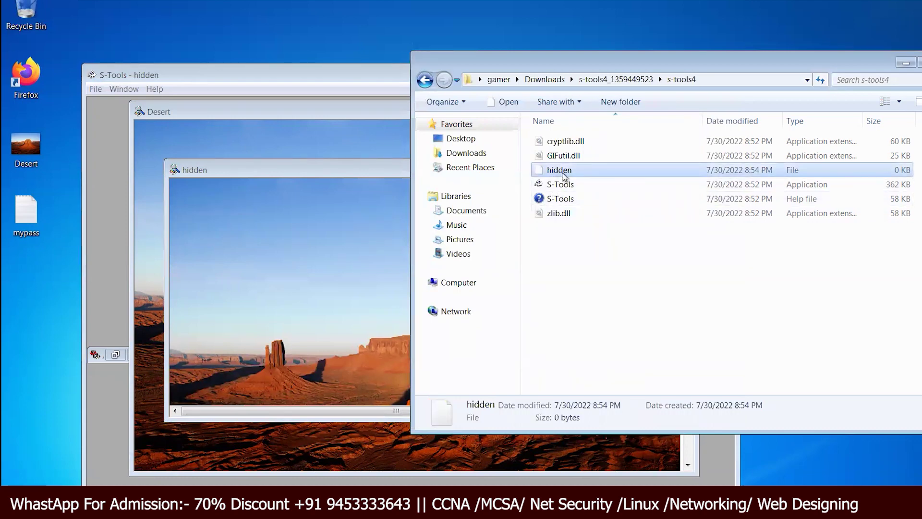
{"action": "double_click", "coordinate": [564, 176]}
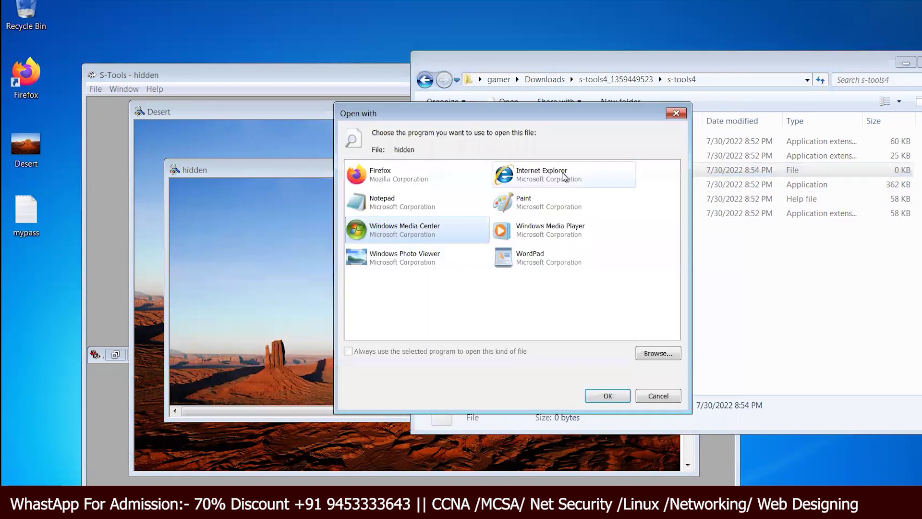
{"action": "left_click", "coordinate": [676, 114]}
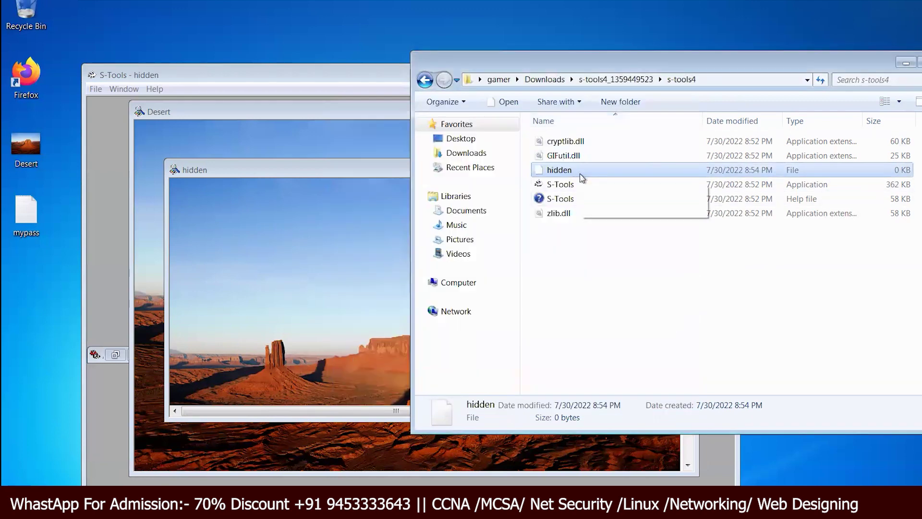
{"action": "key", "text": "Delete"}
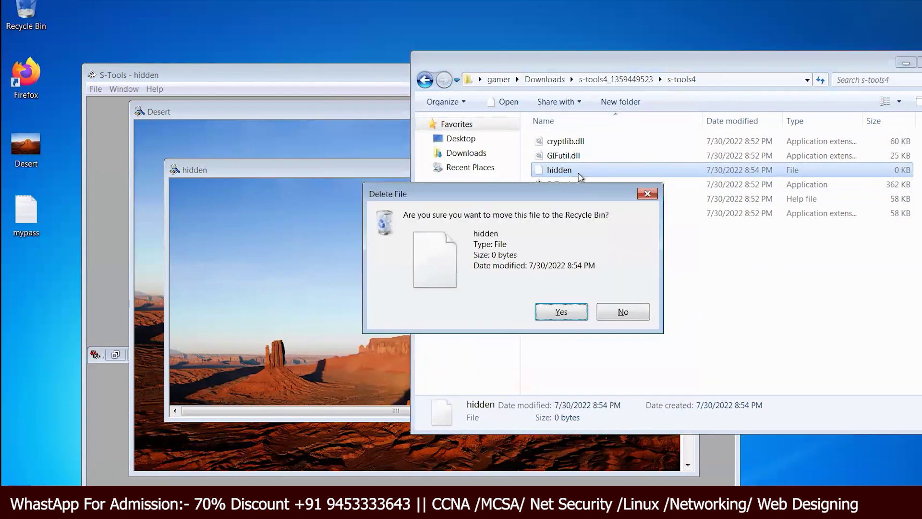
{"action": "left_click", "coordinate": [552, 312]}
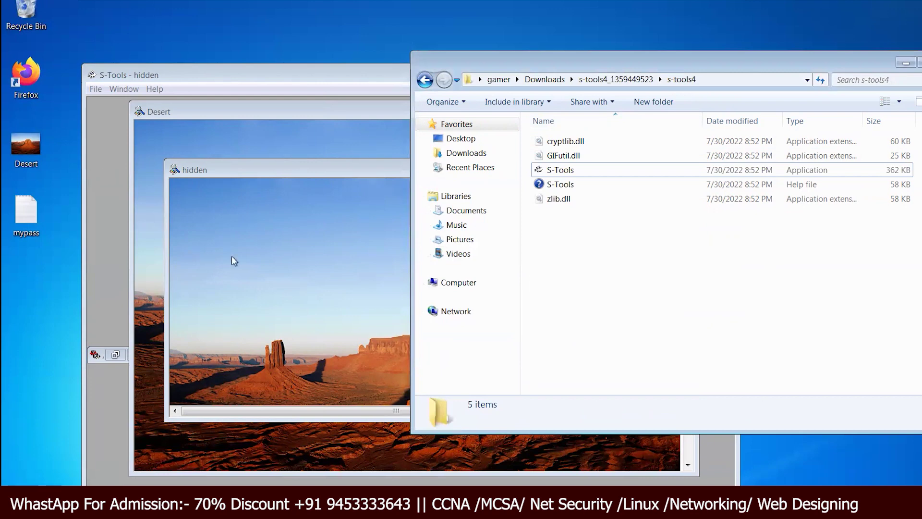
Step: Save the image containing the hidden data as hidden.bmp in the s-tools4 folder
{"action": "left_click", "coordinate": [232, 261]}
{"action": "right_click", "coordinate": [284, 242]}
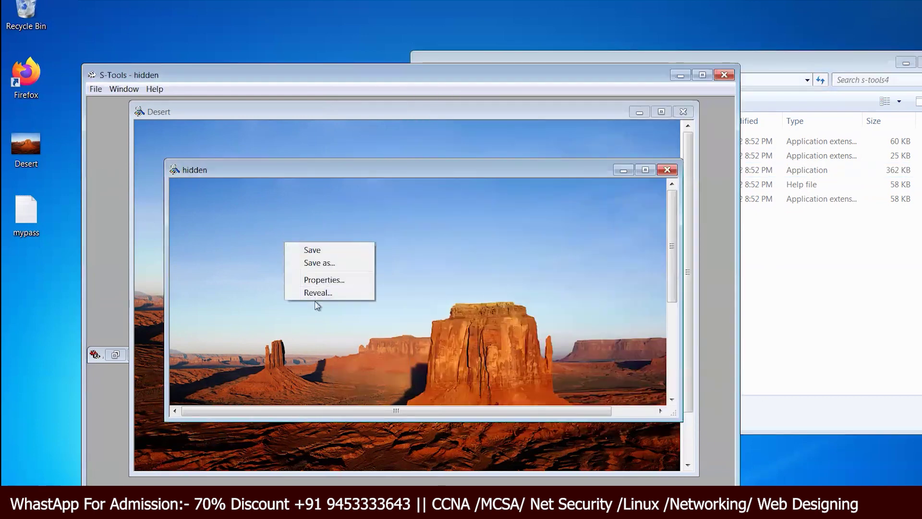
{"action": "left_click", "coordinate": [316, 263]}
{"action": "left_click", "coordinate": [352, 338]}
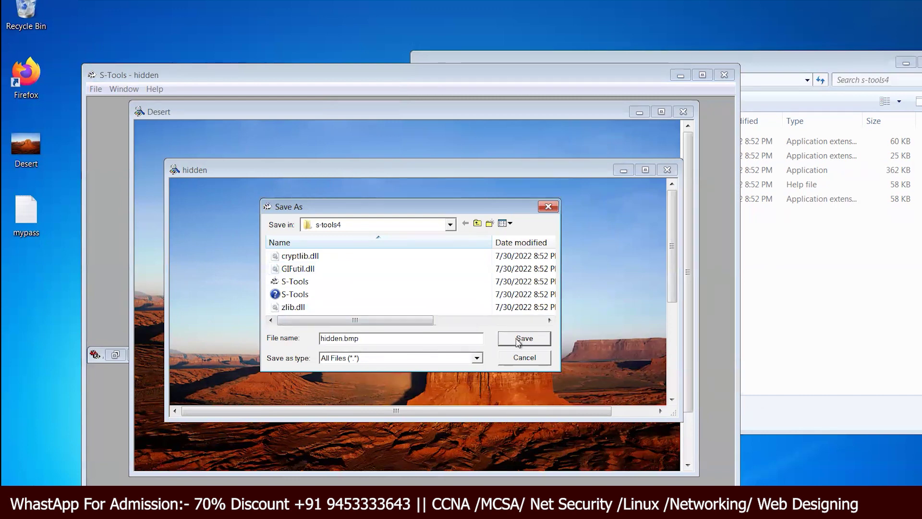
{"action": "left_click", "coordinate": [524, 338]}
Step: Check the hidden bitmap in the s-tools4 folder, and close the hidden and Desert image windows in S-Tools
{"action": "left_click", "coordinate": [805, 288]}
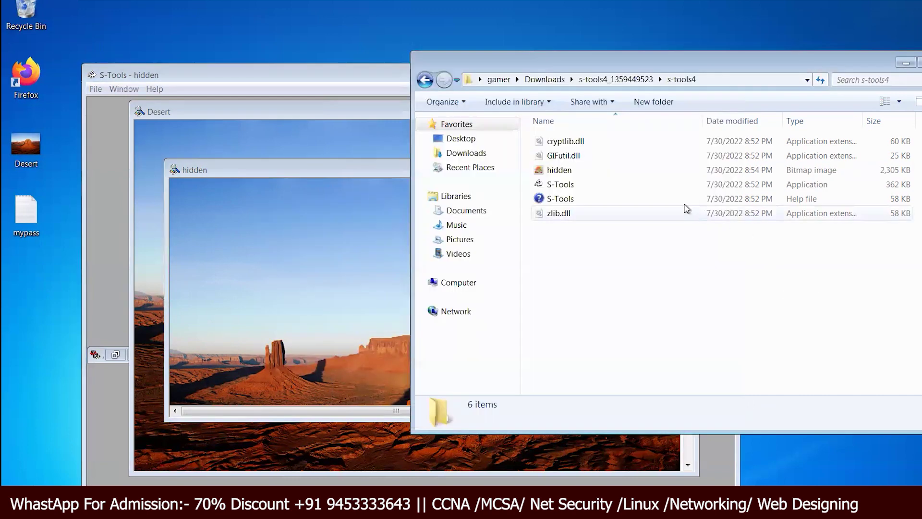
{"action": "left_click", "coordinate": [551, 175]}
{"action": "left_click", "coordinate": [402, 174]}
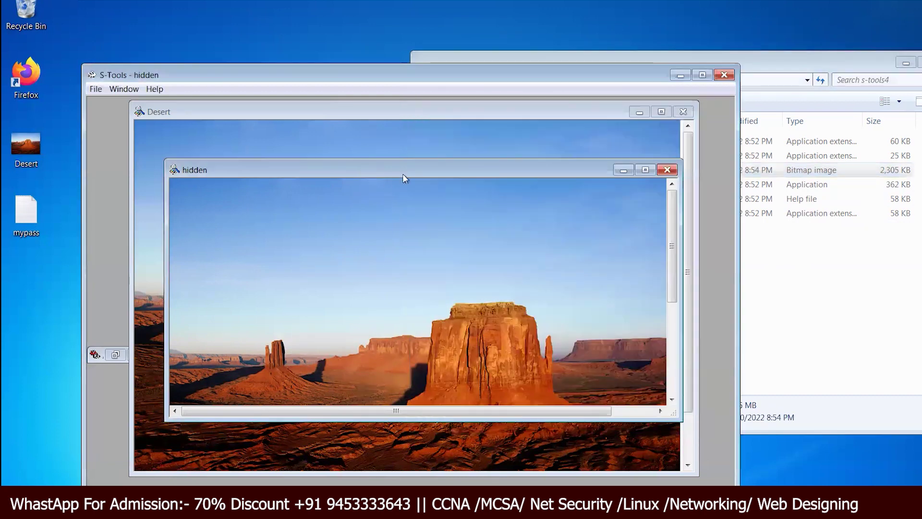
{"action": "left_click", "coordinate": [667, 170]}
{"action": "left_click", "coordinate": [683, 111]}
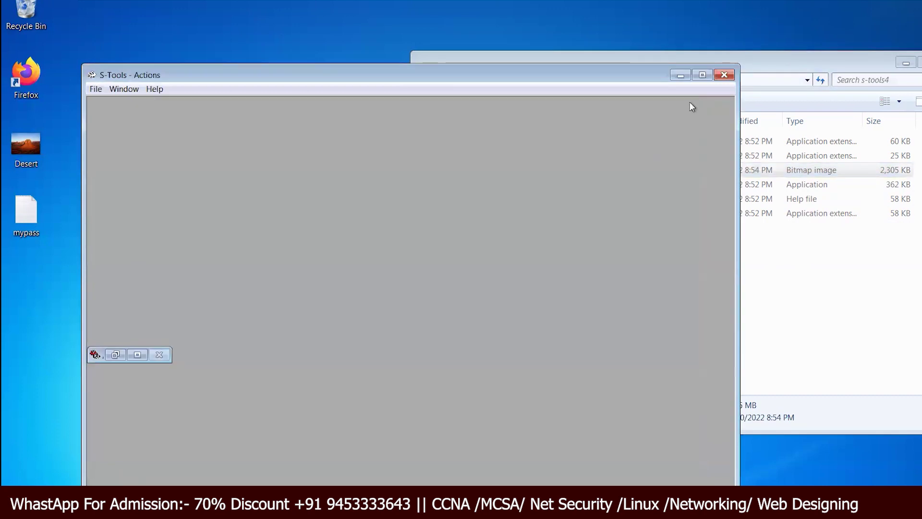
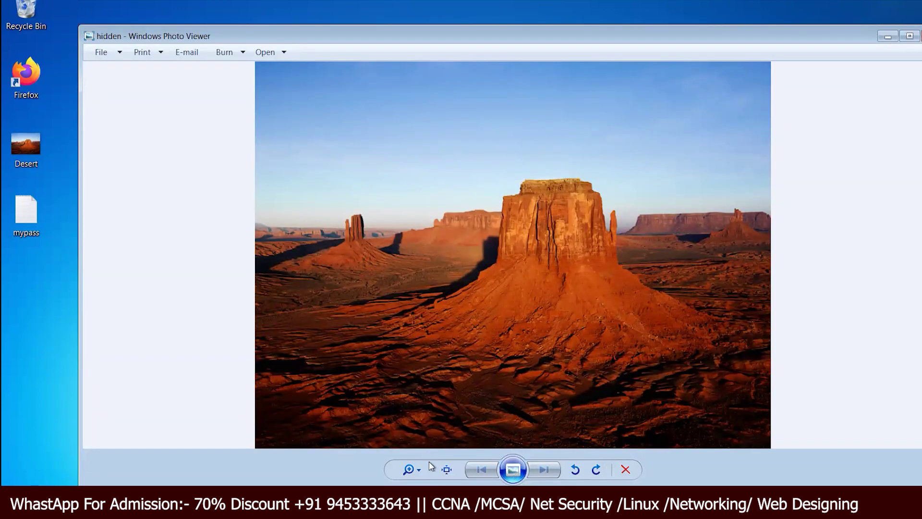
Step: Examine the hidden bitmap at different zoom levels in Windows Photo Viewer
{"action": "scroll", "coordinate": [450, 428], "scroll_direction": "up", "scroll_amount": 3}
{"action": "scroll", "coordinate": [444, 406], "scroll_direction": "down", "scroll_amount": 3}
{"action": "scroll", "coordinate": [444, 399], "scroll_direction": "up", "scroll_amount": 3}
{"action": "scroll", "coordinate": [443, 399], "scroll_direction": "down", "scroll_amount": 5}
{"action": "right_click", "coordinate": [581, 167]}
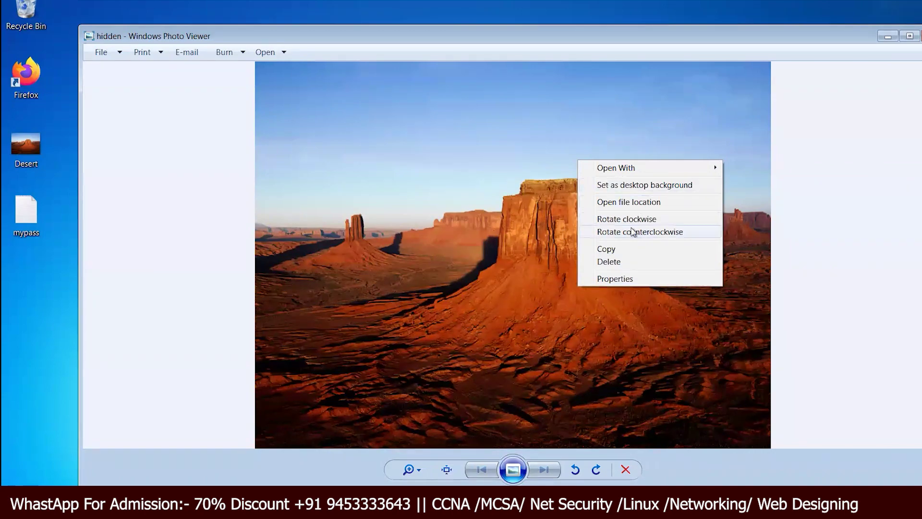
{"action": "left_click", "coordinate": [688, 121]}
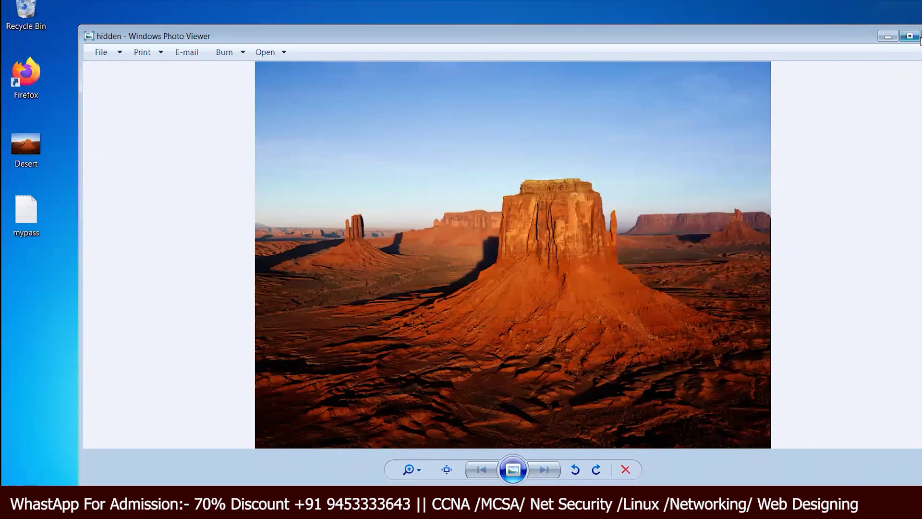
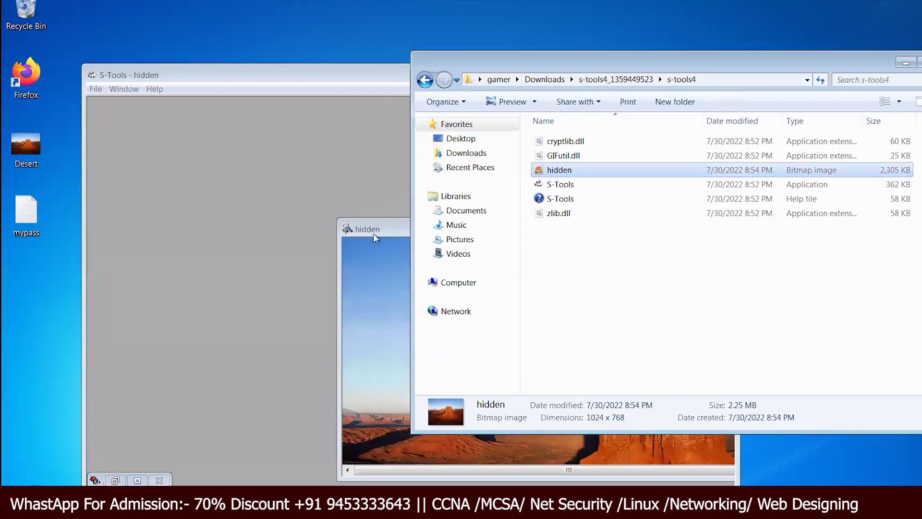
Step: Load the hidden bitmap into S-Tools and reveal its contents with the passphrase and the IDEA algorithm
{"action": "left_click_drag", "start_coordinate": [374, 233], "coordinate": [130, 150]}
{"action": "right_click", "coordinate": [192, 229]}
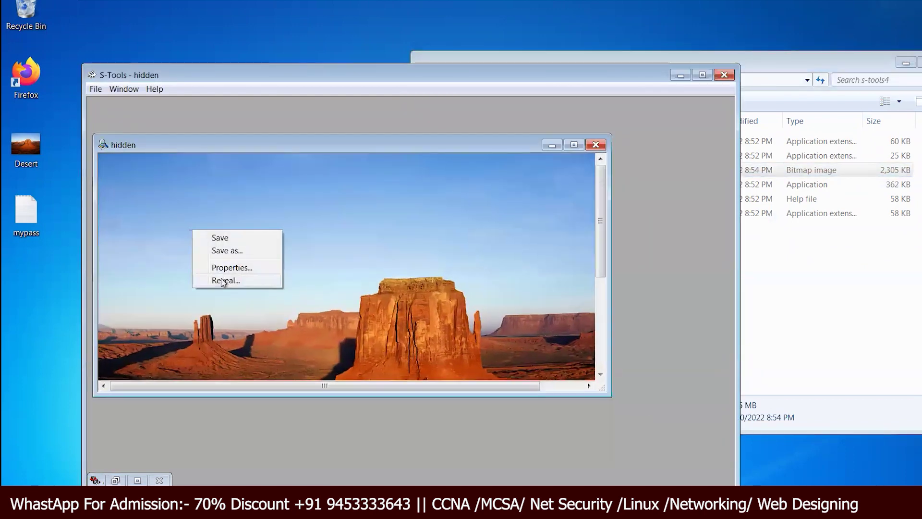
{"action": "left_click", "coordinate": [223, 282]}
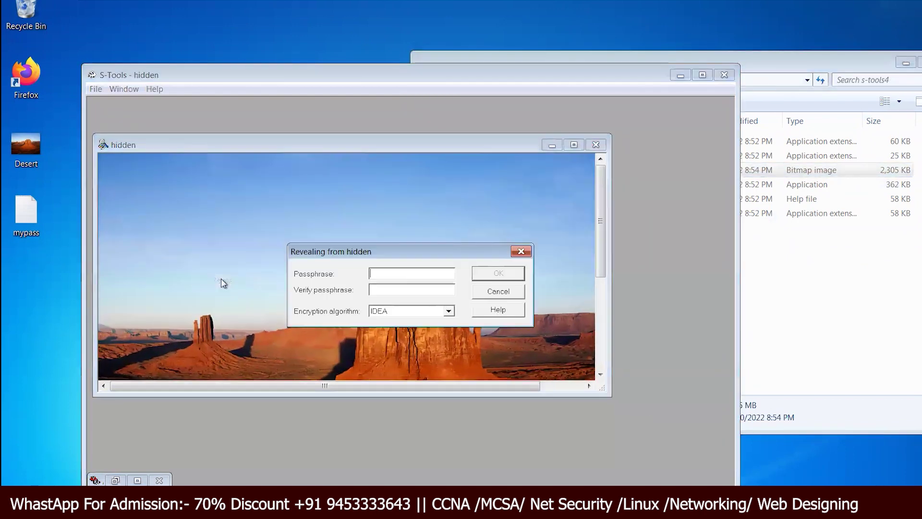
{"action": "left_click", "coordinate": [401, 276]}
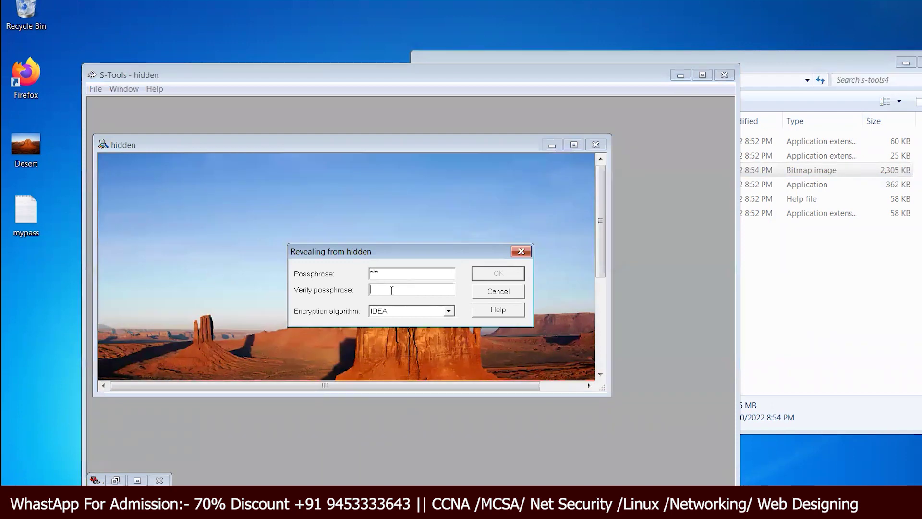
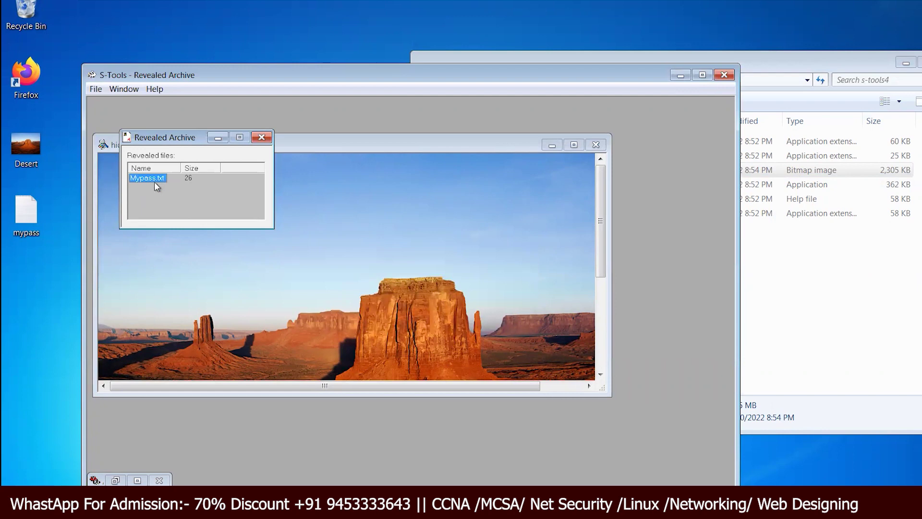
Step: Delete the original mypass file from the desktop and empty the Recycle Bin permanently
{"action": "left_click", "coordinate": [23, 217]}
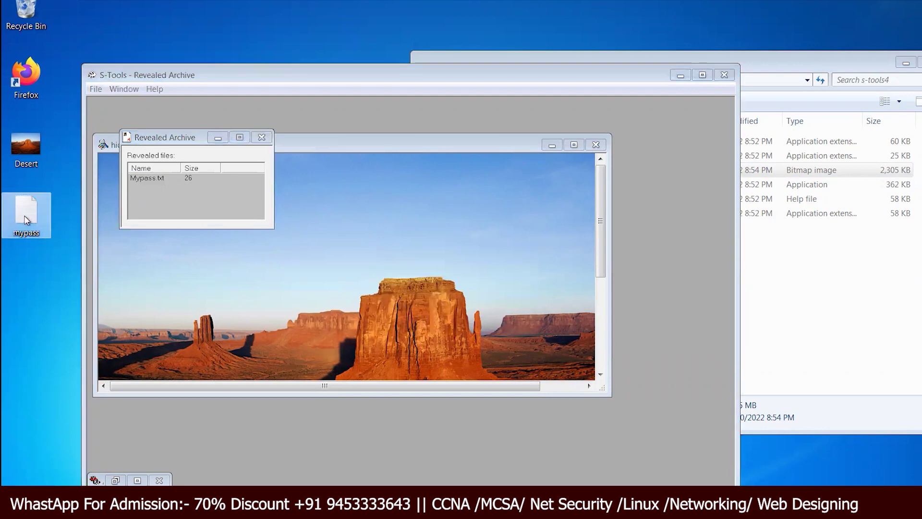
{"action": "key", "text": "Delete"}
{"action": "left_click", "coordinate": [561, 312]}
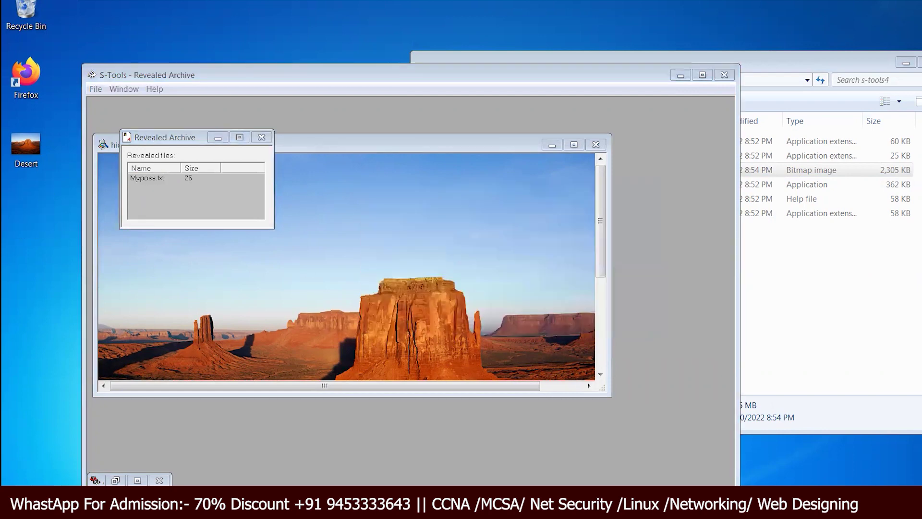
{"action": "right_click", "coordinate": [33, 7]}
{"action": "left_click", "coordinate": [57, 23]}
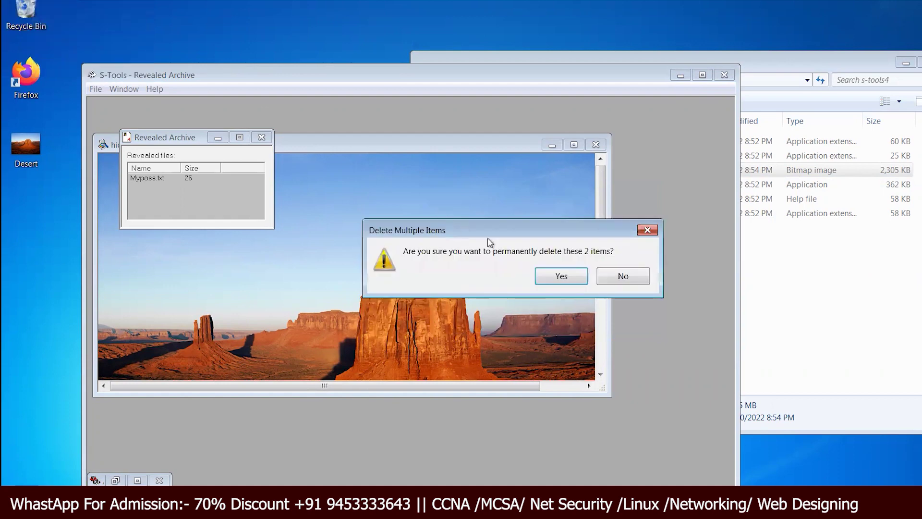
{"action": "left_click", "coordinate": [560, 275]}
Step: Save the revealed Mypass.txt file from the archive to the Desktop under the name Mypass
{"action": "left_click", "coordinate": [143, 179]}
{"action": "right_click", "coordinate": [144, 180]}
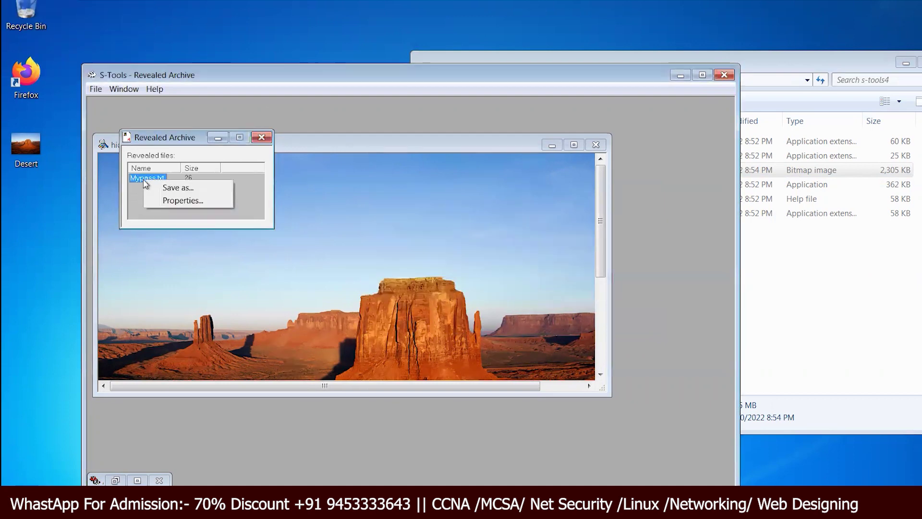
{"action": "left_click", "coordinate": [173, 187]}
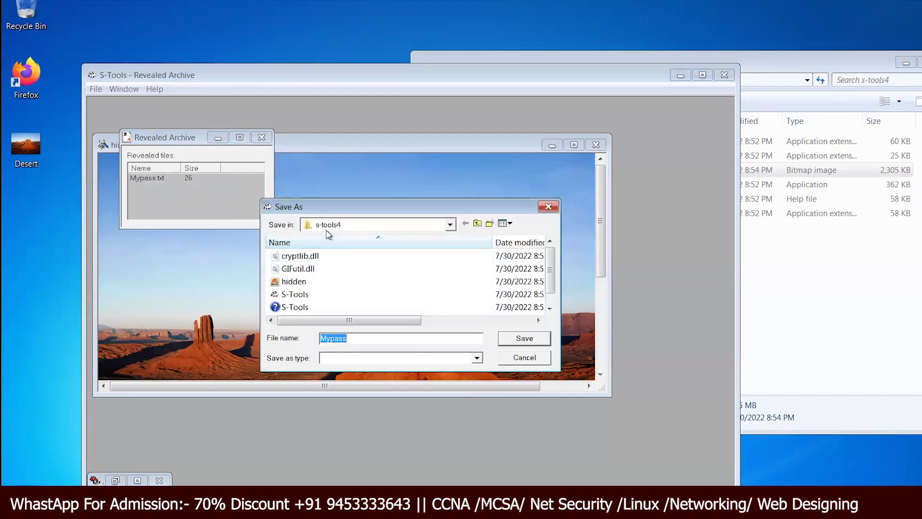
{"action": "left_click", "coordinate": [452, 227]}
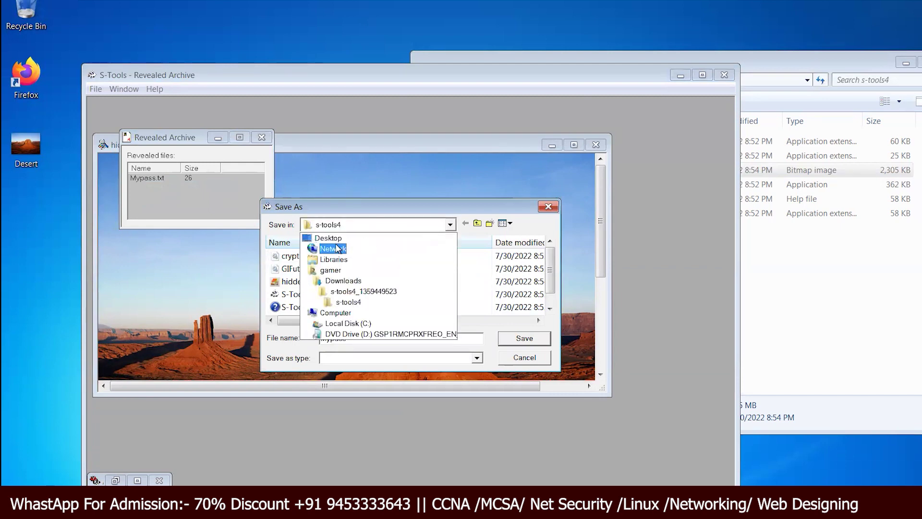
{"action": "left_click", "coordinate": [330, 238]}
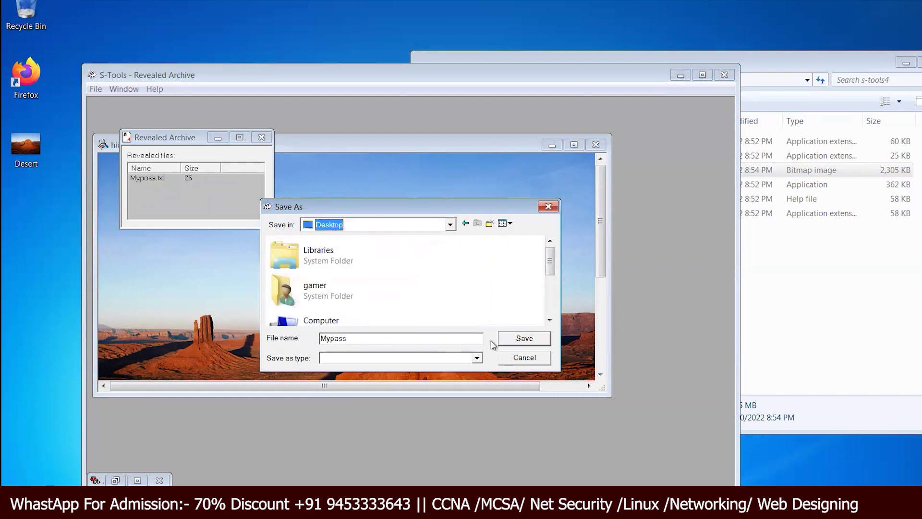
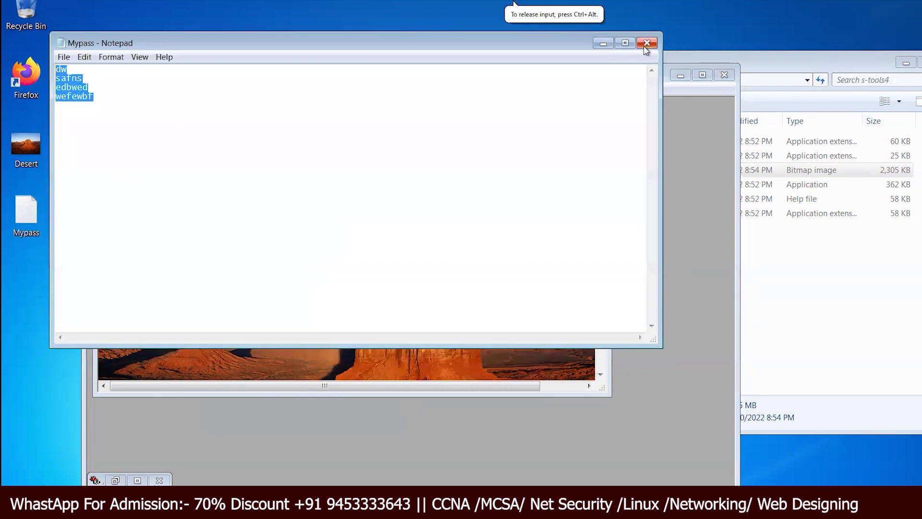
Step: Close the Mypass text file, the revealed archive and hidden image windows, S-Tools itself and the s-tools4 folder window
{"action": "left_click", "coordinate": [646, 43]}
{"action": "left_click", "coordinate": [261, 139]}
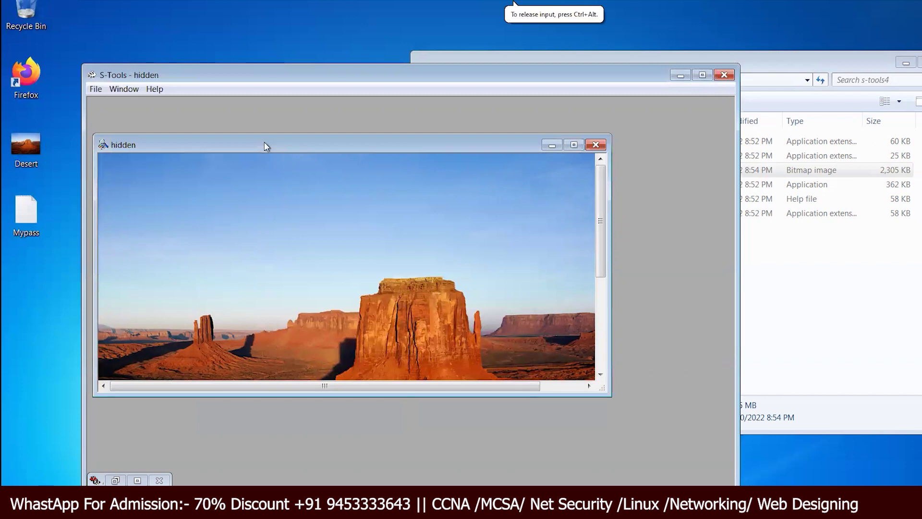
{"action": "left_click", "coordinate": [596, 144]}
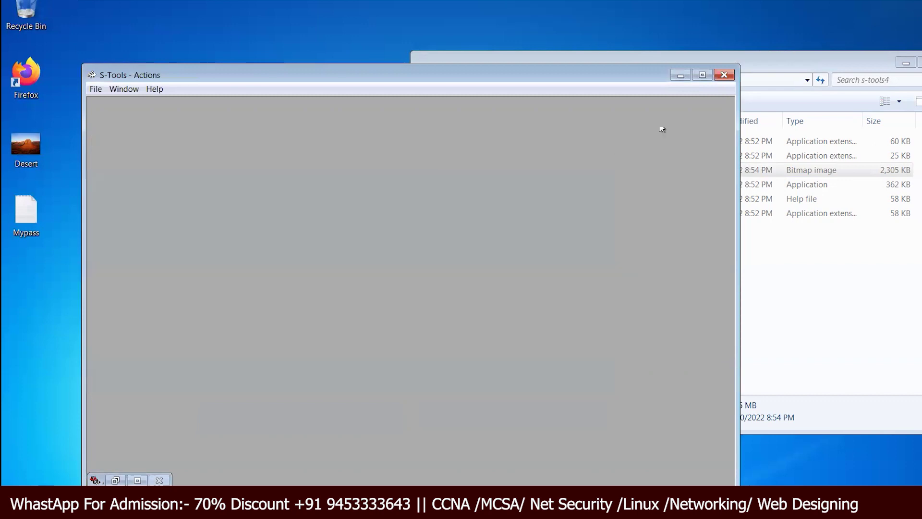
{"action": "left_click", "coordinate": [724, 75]}
{"action": "key", "text": "alt+F4"}
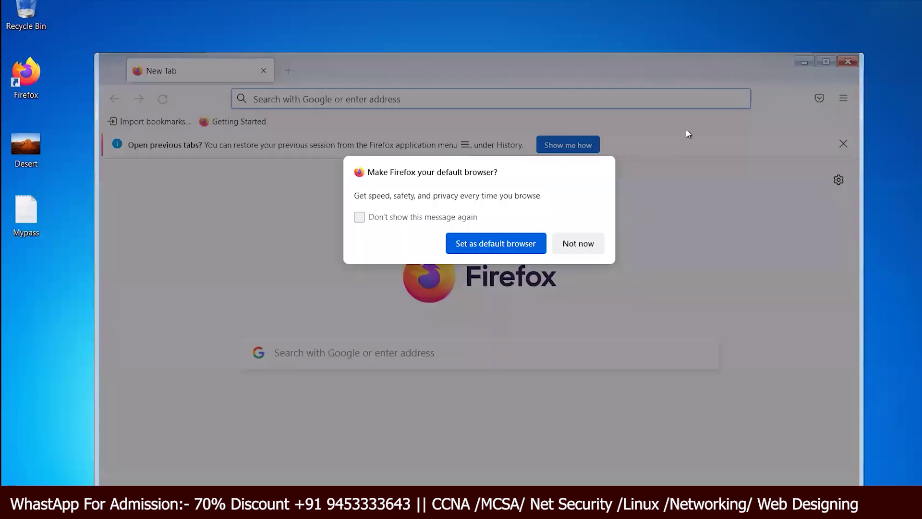
Step: In Firefox, decline making it the default browser and dismiss the notice about opening previous tabs
{"action": "left_click", "coordinate": [572, 243]}
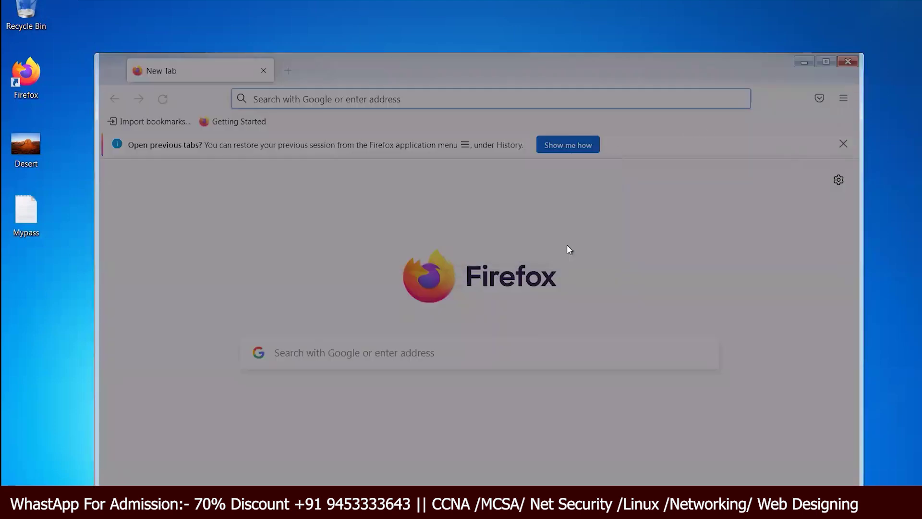
{"action": "left_click", "coordinate": [294, 93]}
{"action": "left_click", "coordinate": [659, 125]}
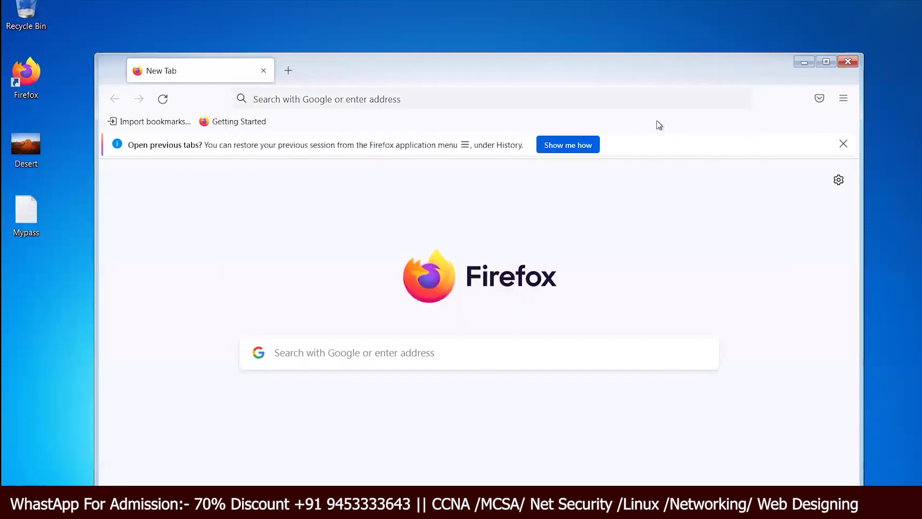
{"action": "left_click", "coordinate": [843, 144]}
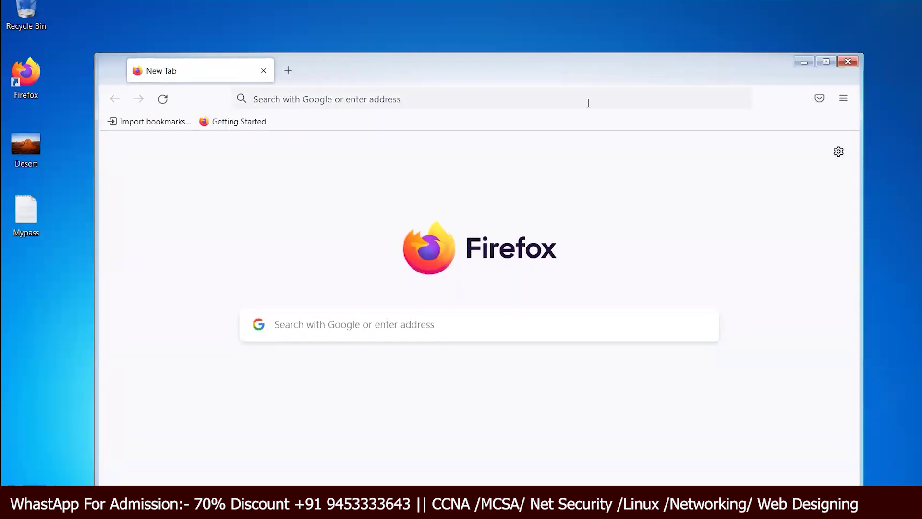
Step: Search Google for "online toolz" and open the online-toolz.com website from the results
{"action": "left_click", "coordinate": [320, 98]}
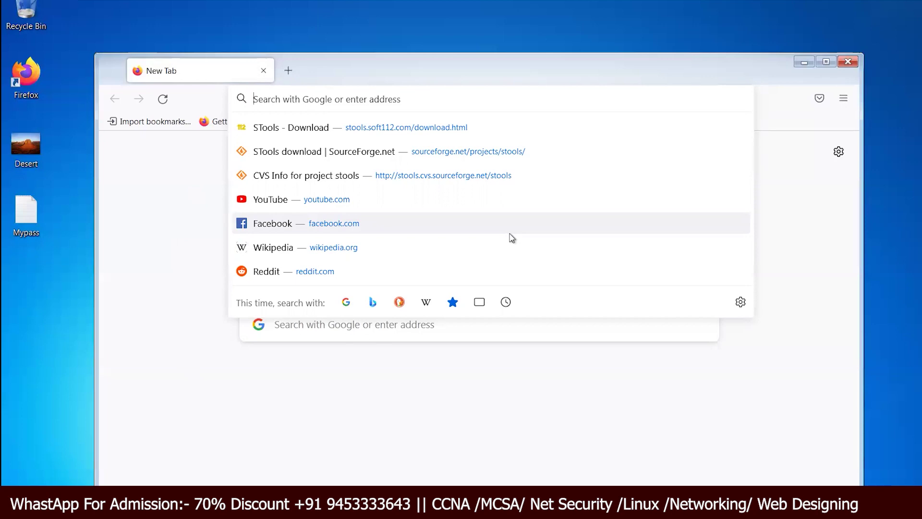
{"action": "type", "text": "s"}
{"action": "key", "text": "BackSpace"}
{"action": "key", "text": "BackSpace"}
{"action": "type", "text": "onlinetool"}
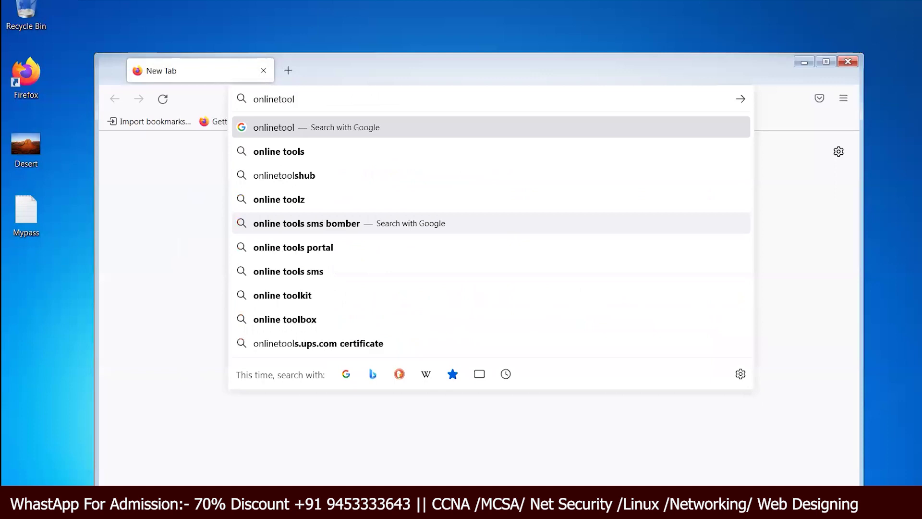
{"action": "left_click", "coordinate": [307, 200]}
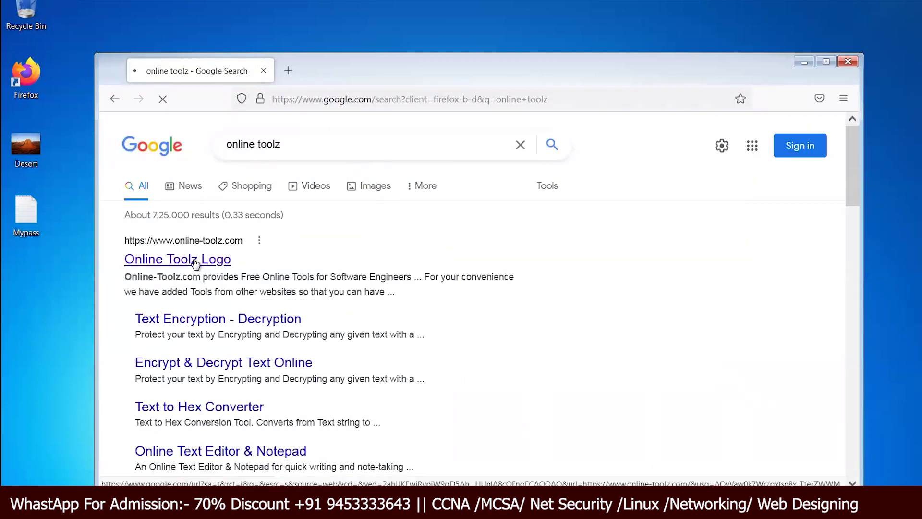
{"action": "left_click", "coordinate": [196, 262]}
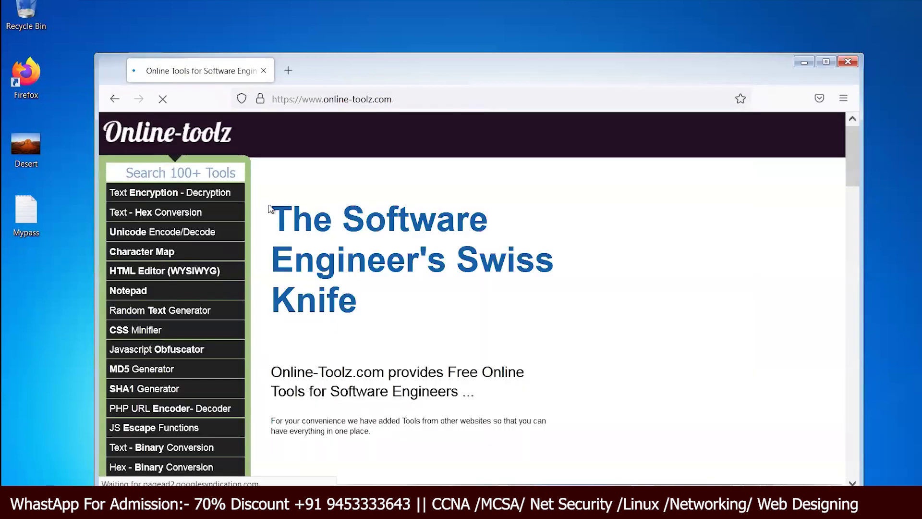
Step: Open the Text Encryption - Decryption tool from the Online-Toolz list of tools
{"action": "scroll", "coordinate": [358, 262], "scroll_direction": "down", "scroll_amount": 5}
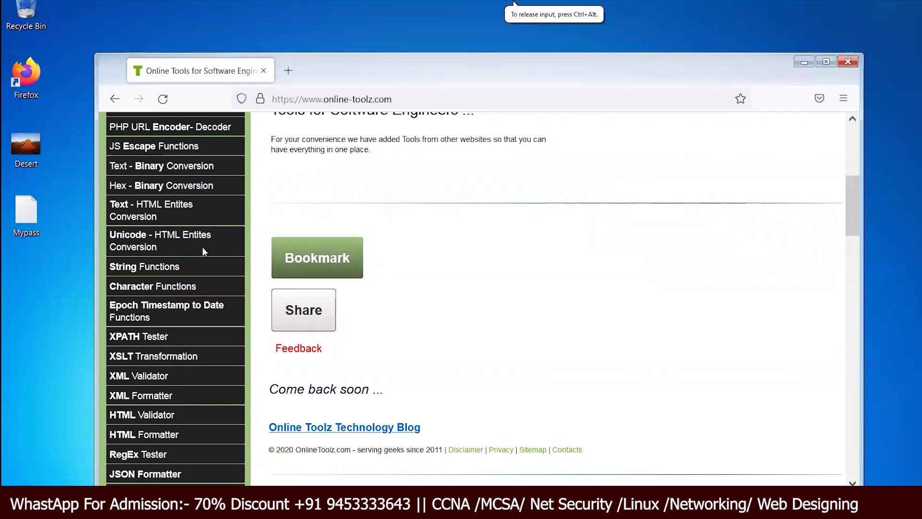
{"action": "scroll", "coordinate": [159, 288], "scroll_direction": "down", "scroll_amount": 6}
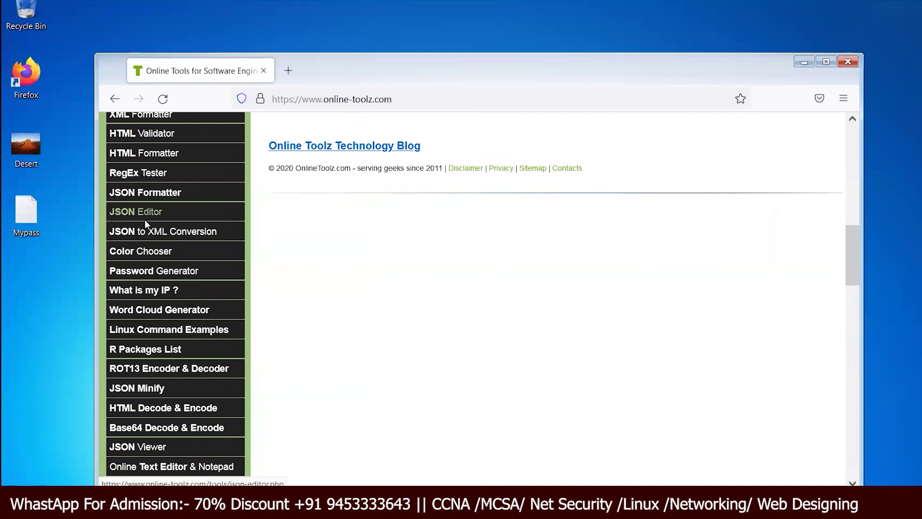
{"action": "scroll", "coordinate": [146, 223], "scroll_direction": "up", "scroll_amount": 6}
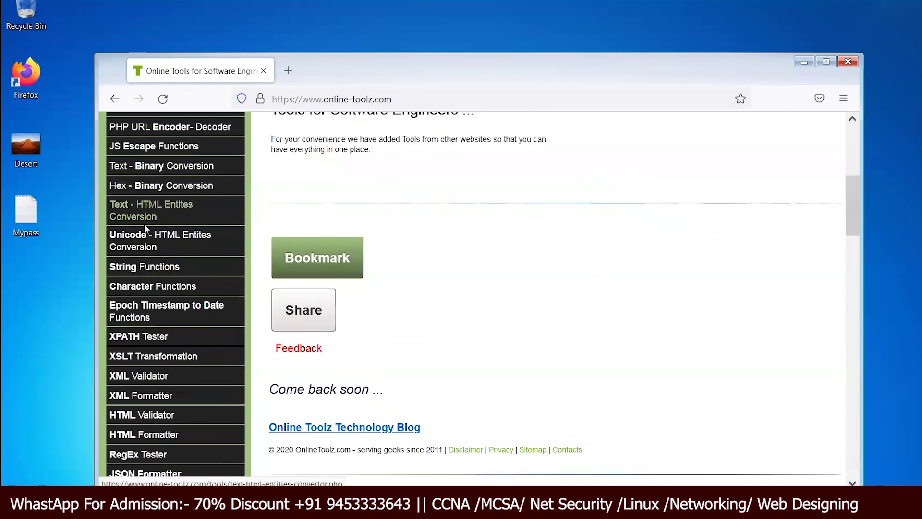
{"action": "scroll", "coordinate": [130, 152], "scroll_direction": "up", "scroll_amount": 3}
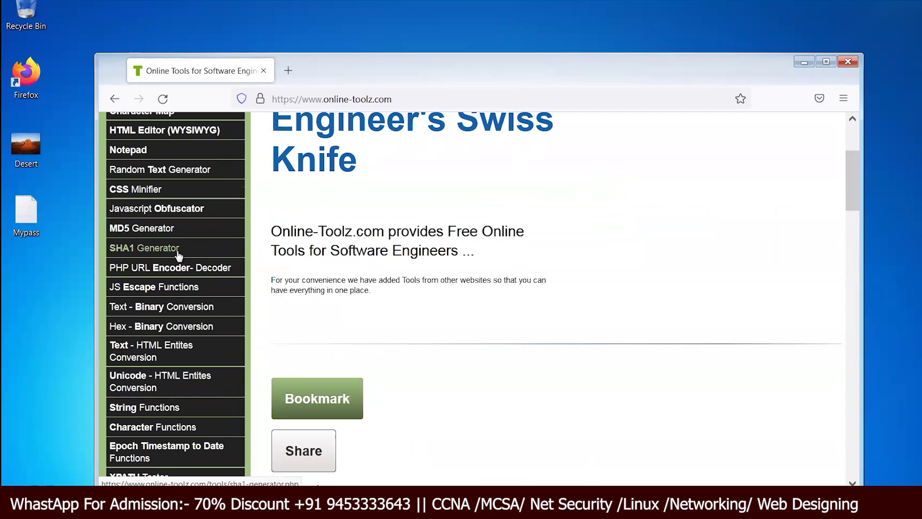
{"action": "scroll", "coordinate": [173, 253], "scroll_direction": "up", "scroll_amount": 3}
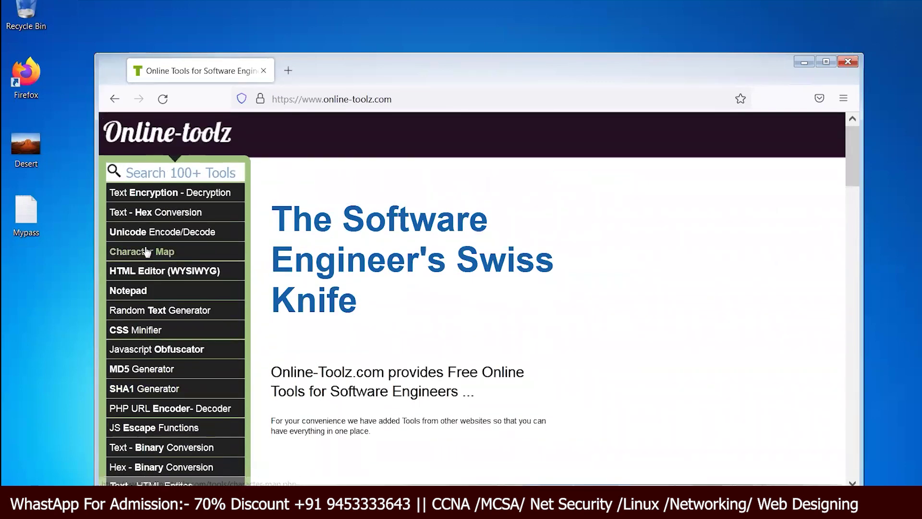
{"action": "left_click", "coordinate": [143, 192]}
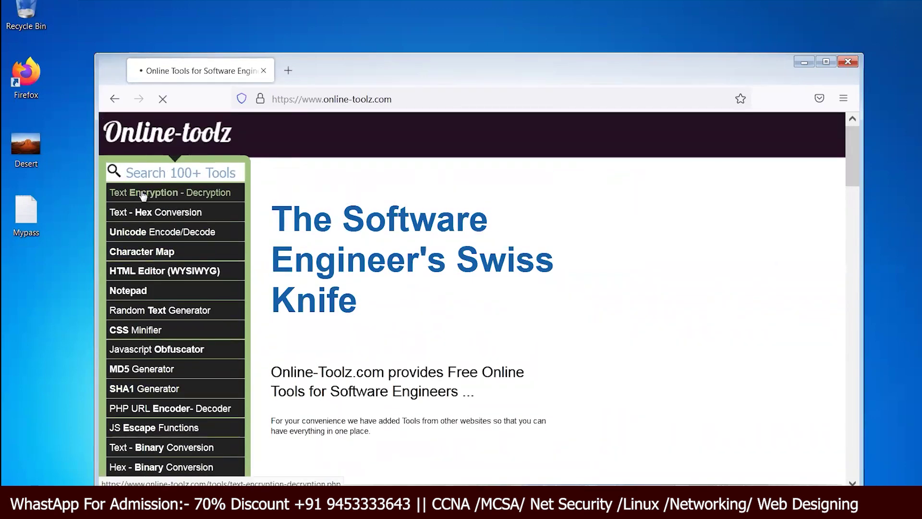
Step: Enter a greeting sentence stating the password as the text to encrypt, and encrypt it
{"action": "left_click", "coordinate": [325, 320]}
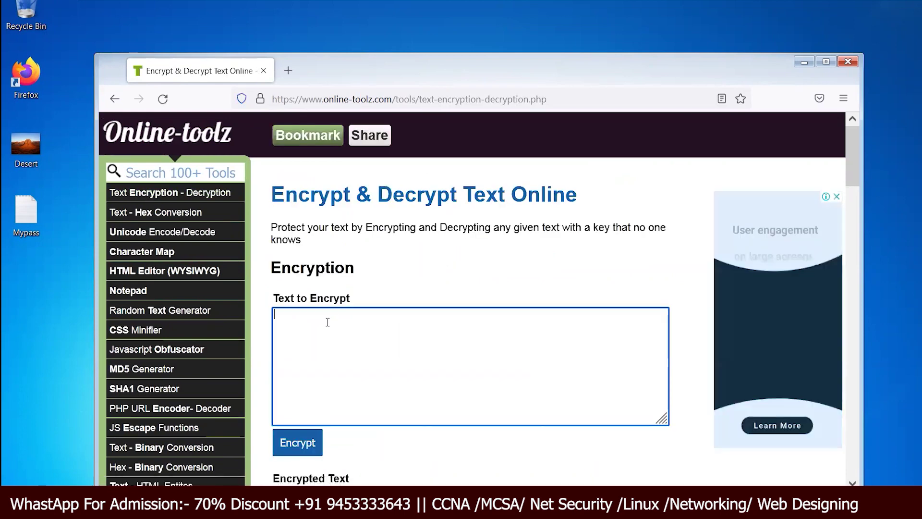
{"action": "type", "text": "hello t"}
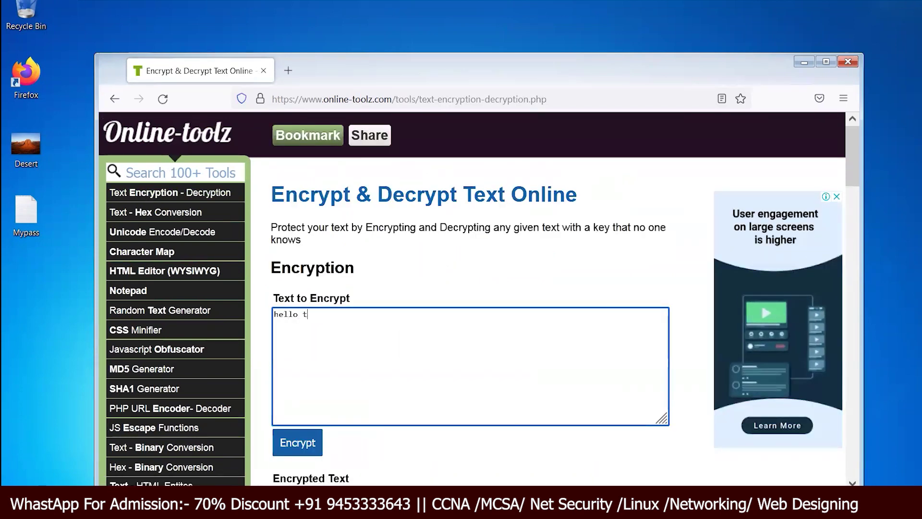
{"action": "type", "text": "his is my pas"}
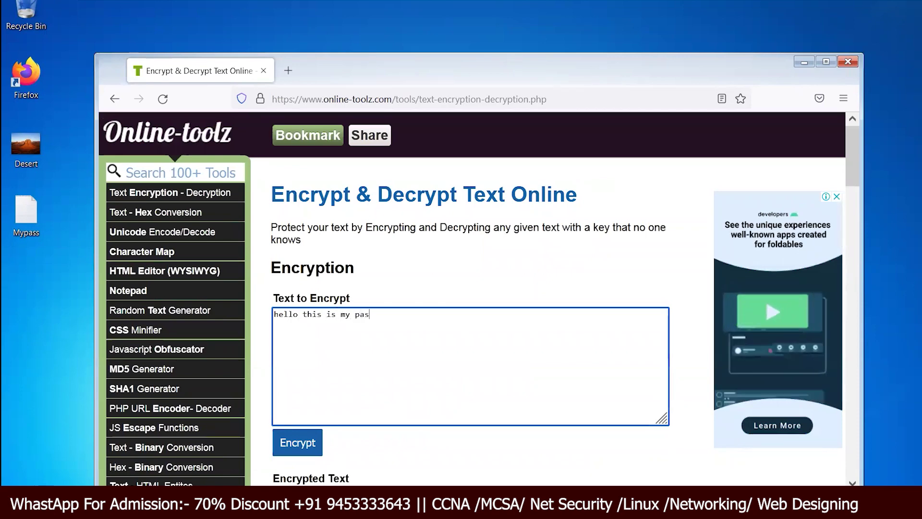
{"action": "type", "text": "sword - 123"}
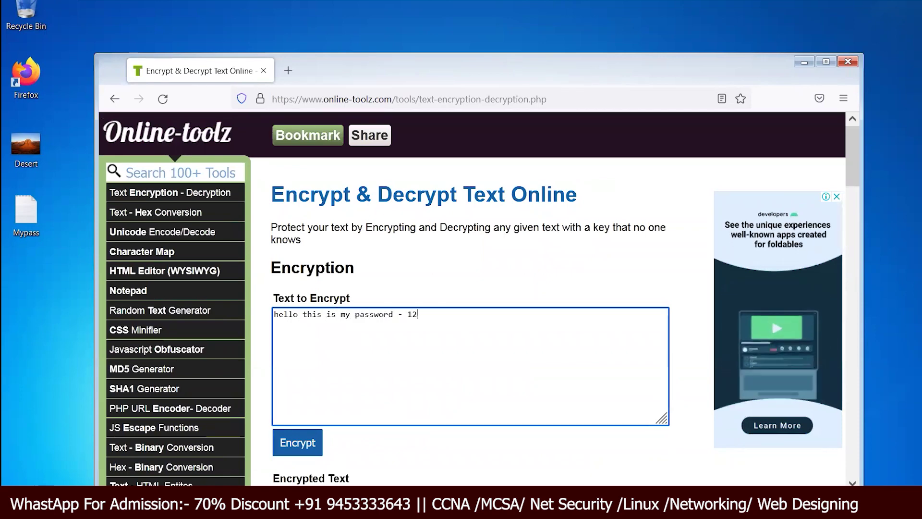
{"action": "left_click", "coordinate": [307, 444]}
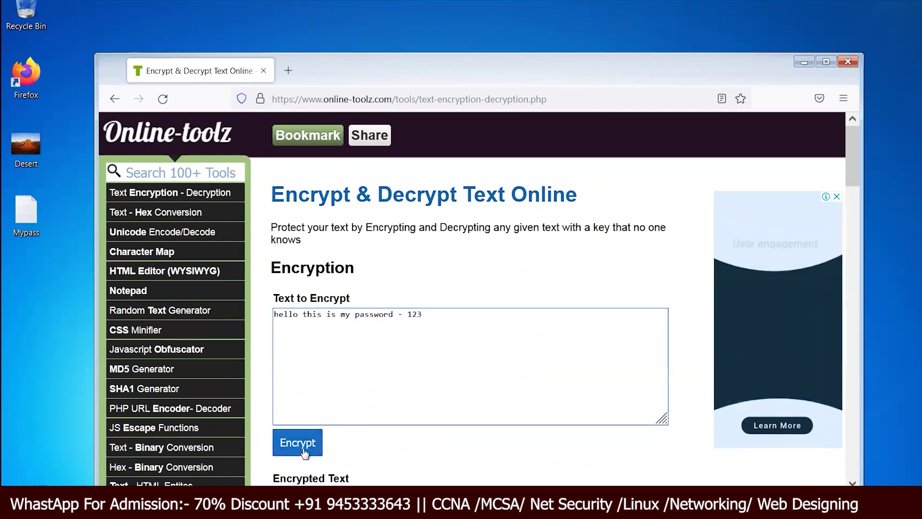
Step: Copy the entire encrypted text from the Encryption section's result
{"action": "scroll", "coordinate": [327, 432], "scroll_direction": "down", "scroll_amount": 5}
{"action": "left_click", "coordinate": [522, 222]}
{"action": "key", "text": "ctrl+a"}
{"action": "key", "text": "ctrl+c"}
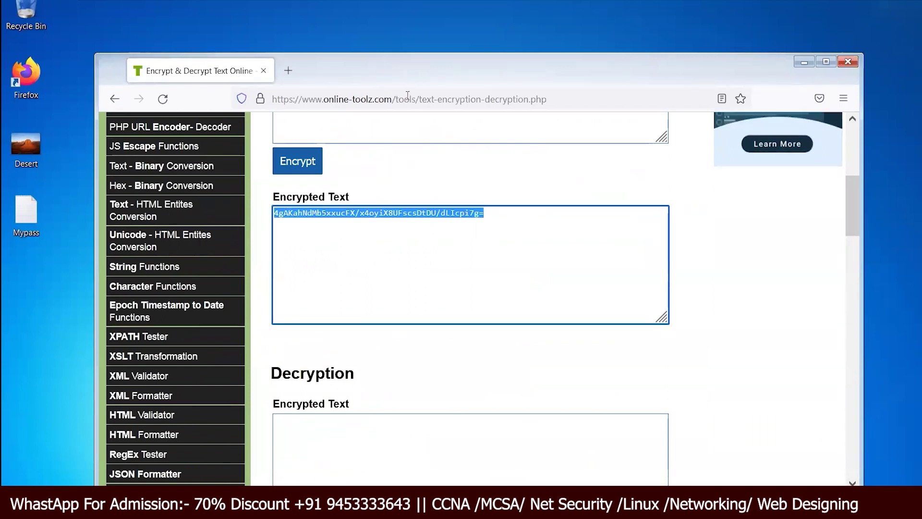
{"action": "left_click", "coordinate": [456, 226]}
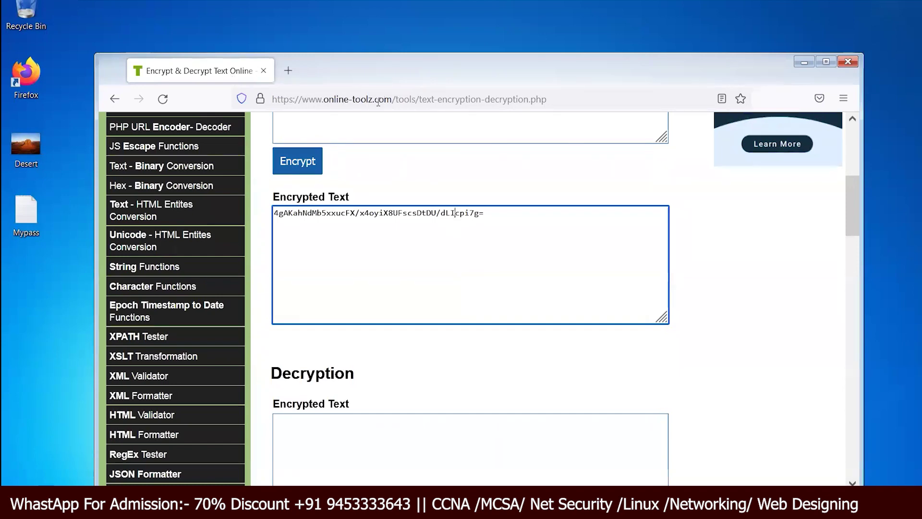
Step: Paste the copied encrypted text into the Decryption section, decrypt it and select the decrypted sentence
{"action": "scroll", "coordinate": [381, 312], "scroll_direction": "up", "scroll_amount": 6}
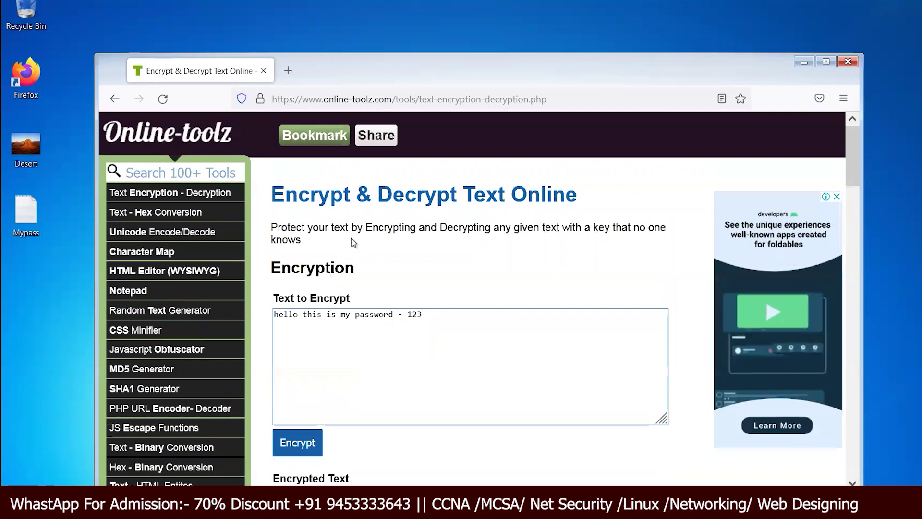
{"action": "scroll", "coordinate": [383, 296], "scroll_direction": "down", "scroll_amount": 3}
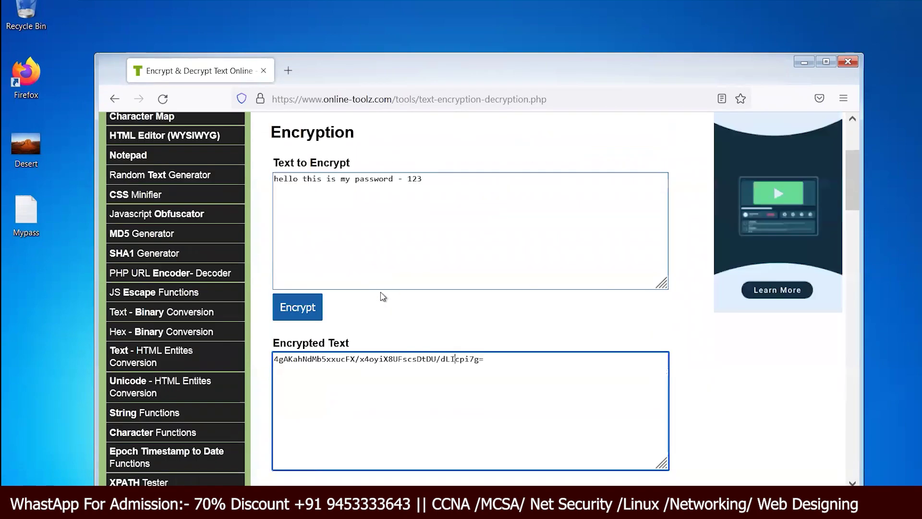
{"action": "scroll", "coordinate": [346, 262], "scroll_direction": "down", "scroll_amount": 6}
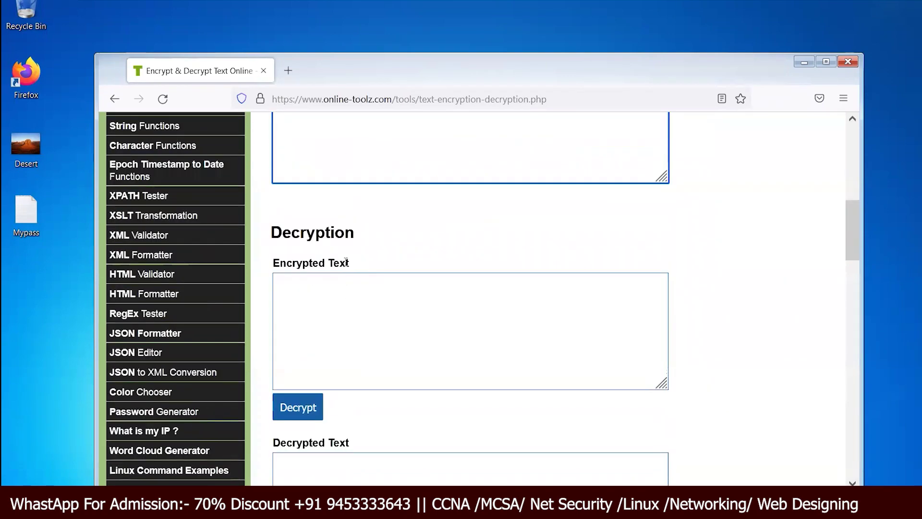
{"action": "scroll", "coordinate": [346, 262], "scroll_direction": "down", "scroll_amount": 4}
{"action": "scroll", "coordinate": [348, 262], "scroll_direction": "up", "scroll_amount": 9}
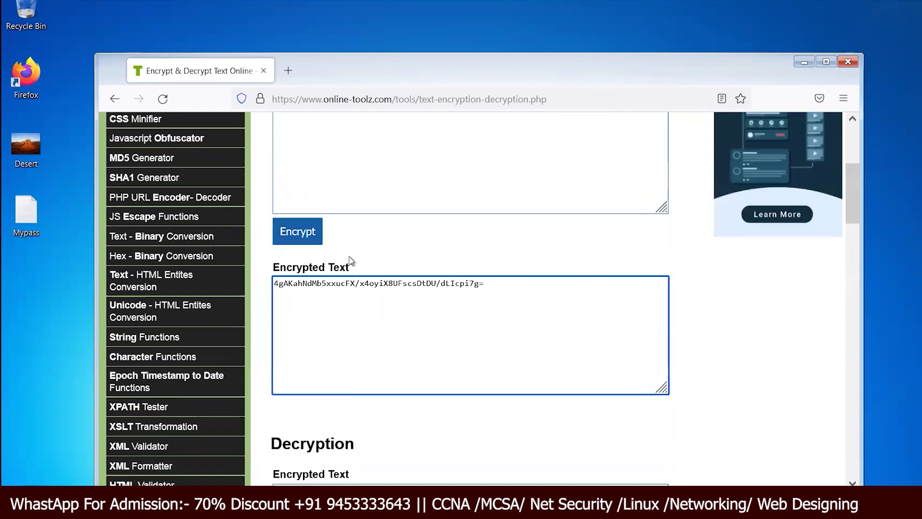
{"action": "scroll", "coordinate": [348, 261], "scroll_direction": "down", "scroll_amount": 5}
{"action": "left_click", "coordinate": [303, 282]}
{"action": "key", "text": "ctrl+v"}
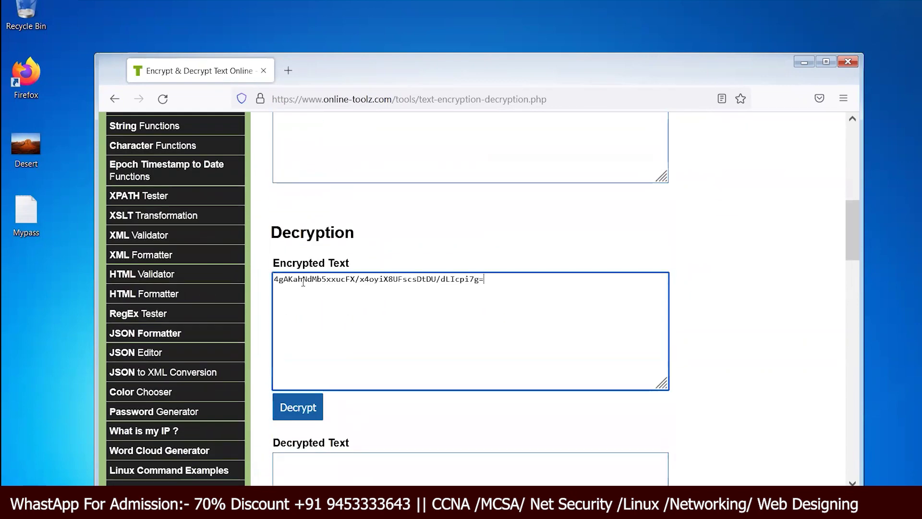
{"action": "scroll", "coordinate": [323, 373], "scroll_direction": "down", "scroll_amount": 2}
{"action": "left_click", "coordinate": [297, 339]}
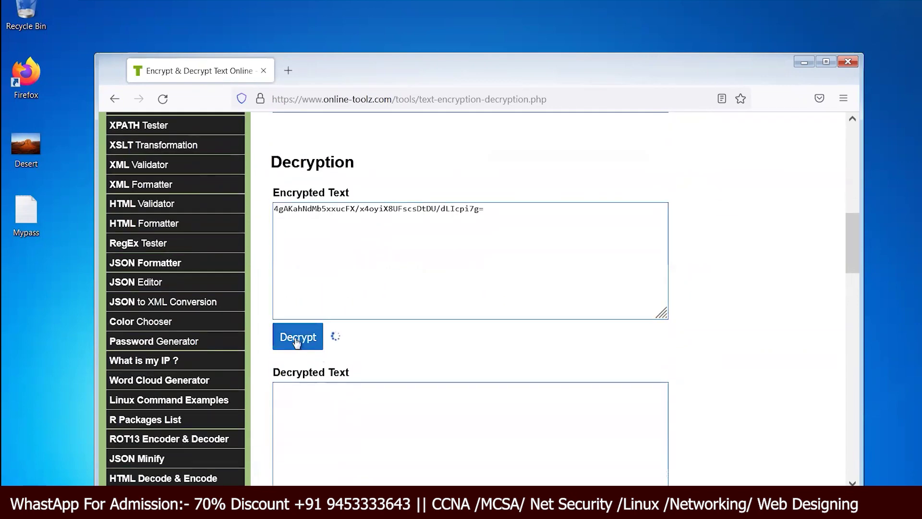
{"action": "left_click_drag", "start_coordinate": [436, 391], "coordinate": [275, 388]}
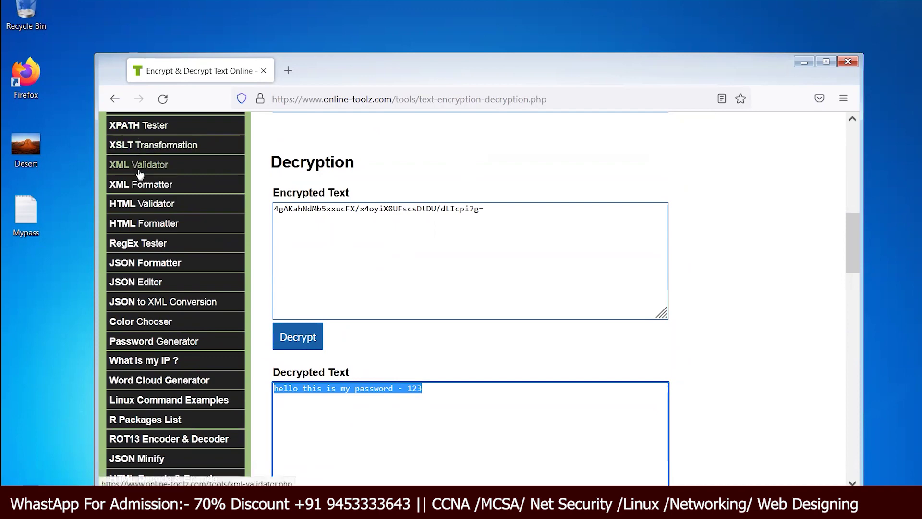
Step: Generate a strong password of length 5 with the Online-Toolz Password Generator and select the generated password
{"action": "scroll", "coordinate": [135, 324], "scroll_direction": "down", "scroll_amount": 3}
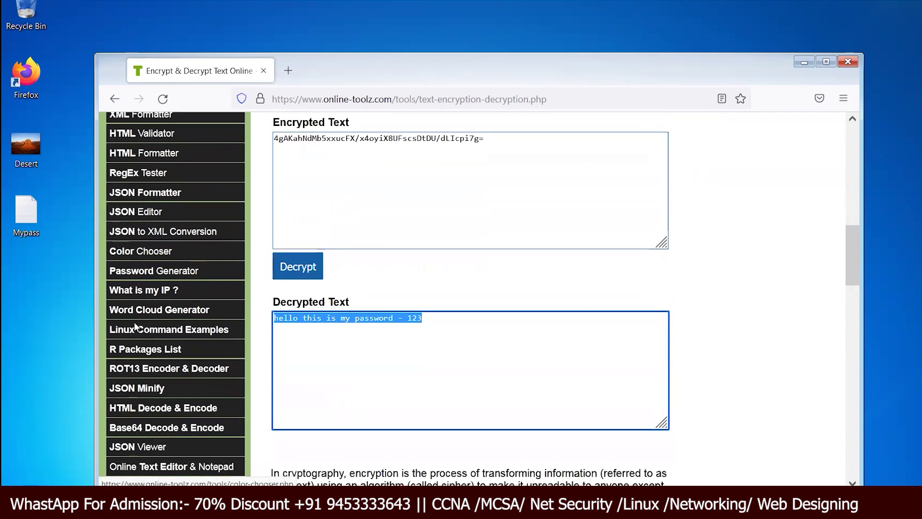
{"action": "left_click", "coordinate": [148, 269]}
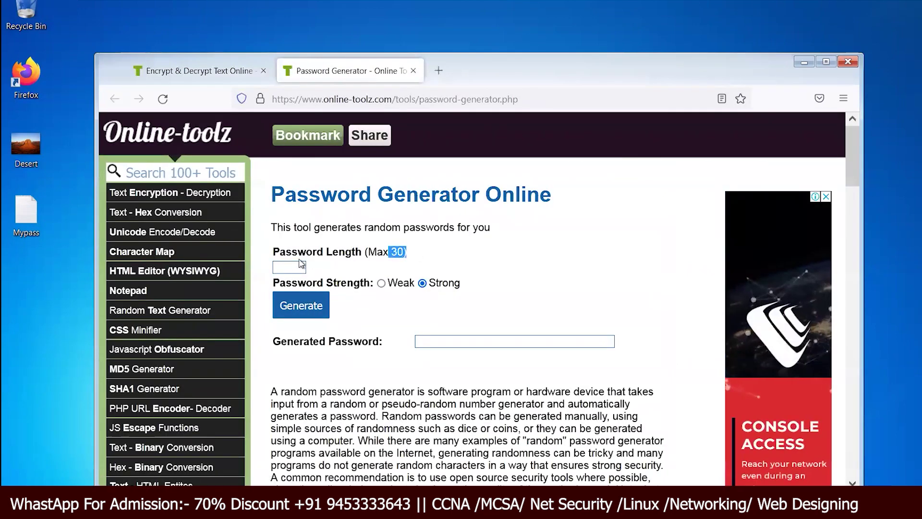
{"action": "left_click", "coordinate": [290, 266]}
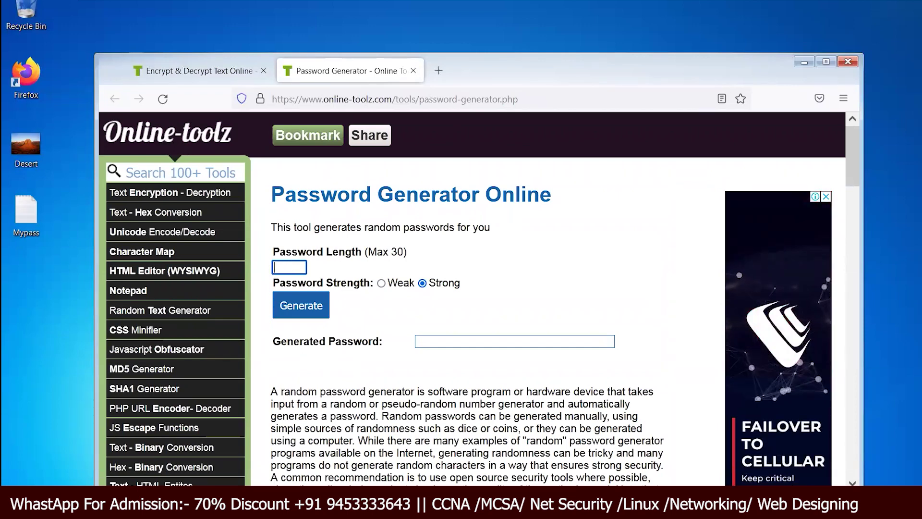
{"action": "type", "text": "5"}
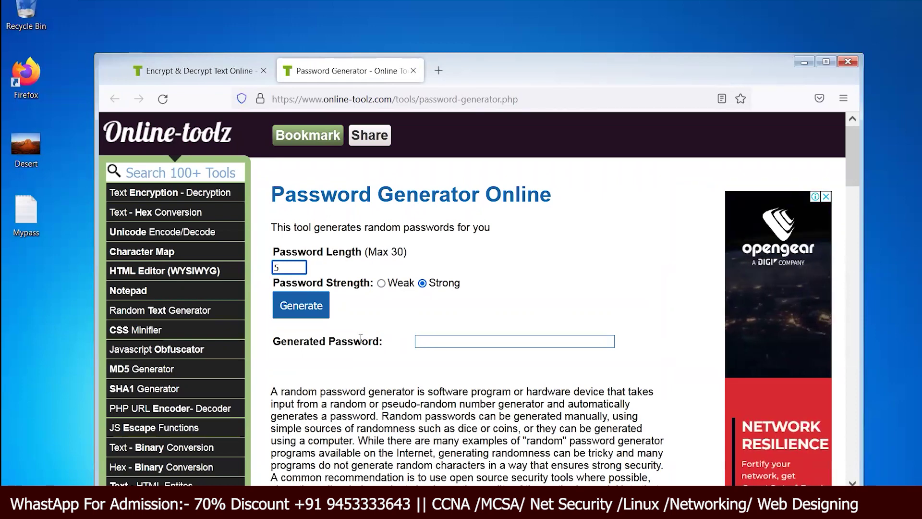
{"action": "left_click", "coordinate": [302, 305]}
{"action": "left_click_drag", "start_coordinate": [451, 341], "coordinate": [392, 336]}
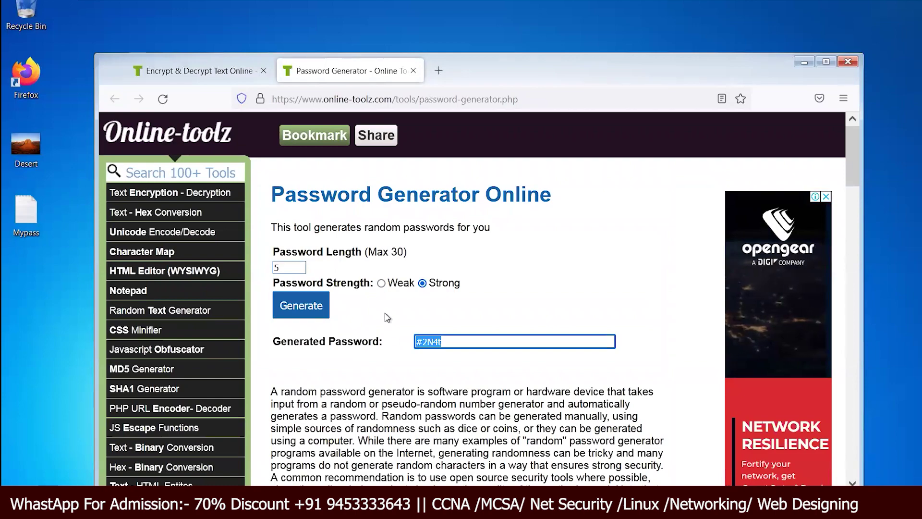
Step: Look through the other tools in the Online-Toolz list and close the browser
{"action": "scroll", "coordinate": [204, 361], "scroll_direction": "down", "scroll_amount": 5}
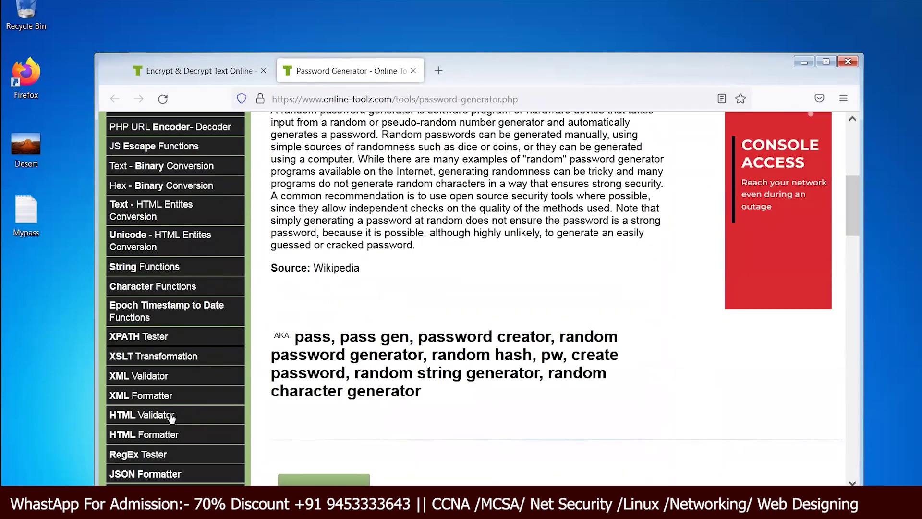
{"action": "scroll", "coordinate": [169, 413], "scroll_direction": "down", "scroll_amount": 3}
{"action": "scroll", "coordinate": [169, 418], "scroll_direction": "down", "scroll_amount": 4}
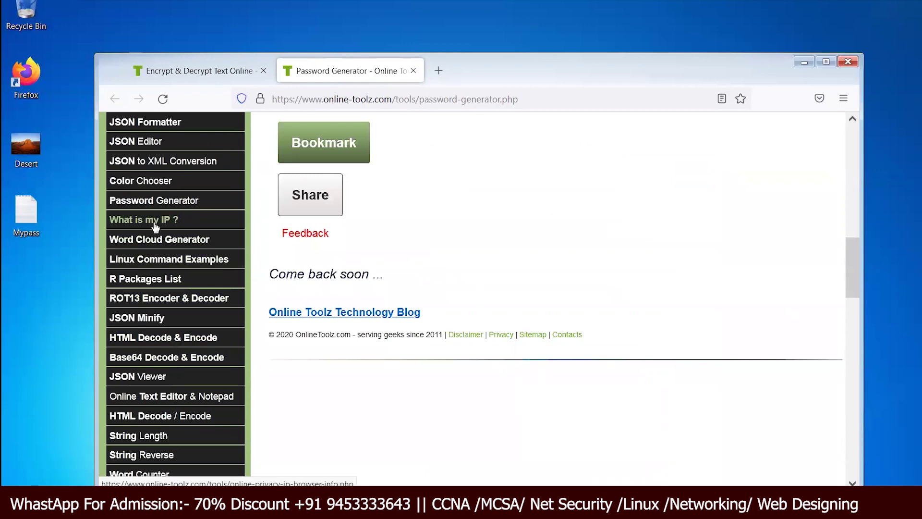
{"action": "scroll", "coordinate": [154, 231], "scroll_direction": "down", "scroll_amount": 4}
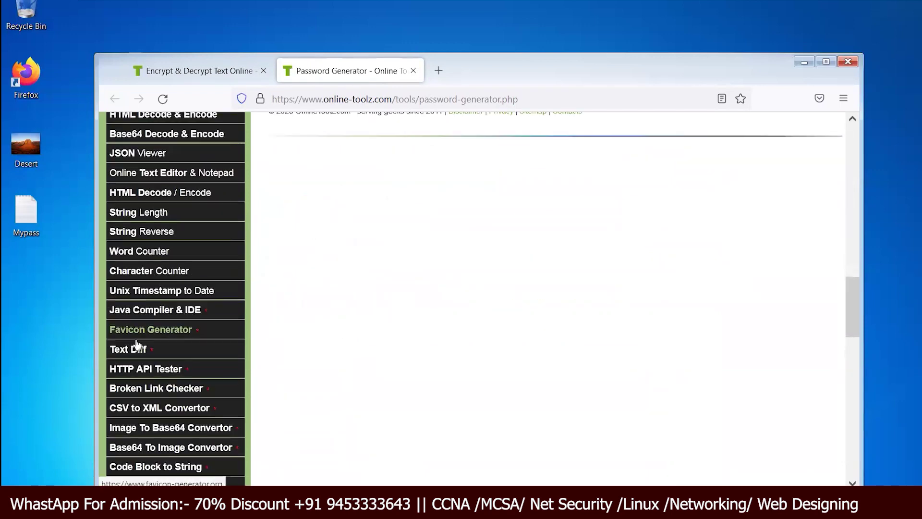
{"action": "scroll", "coordinate": [137, 344], "scroll_direction": "down", "scroll_amount": 4}
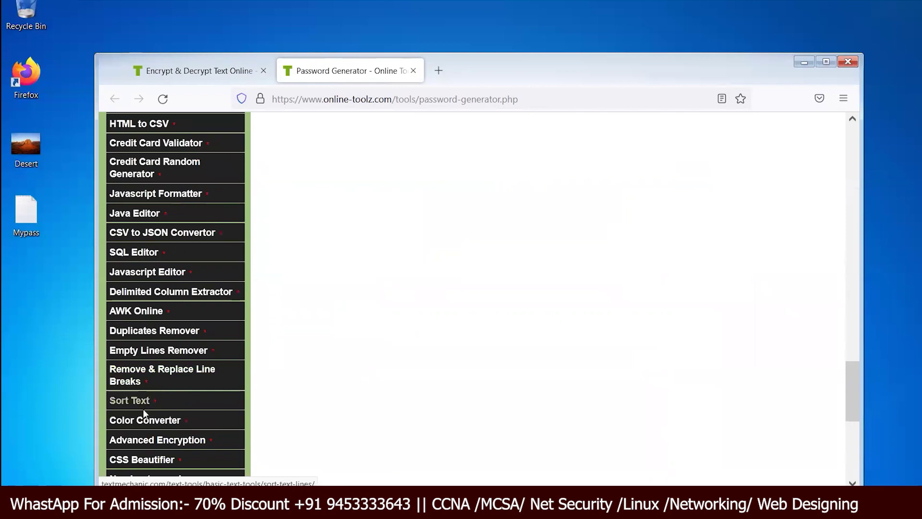
{"action": "scroll", "coordinate": [151, 379], "scroll_direction": "up", "scroll_amount": 15}
{"action": "scroll", "coordinate": [161, 232], "scroll_direction": "up", "scroll_amount": 6}
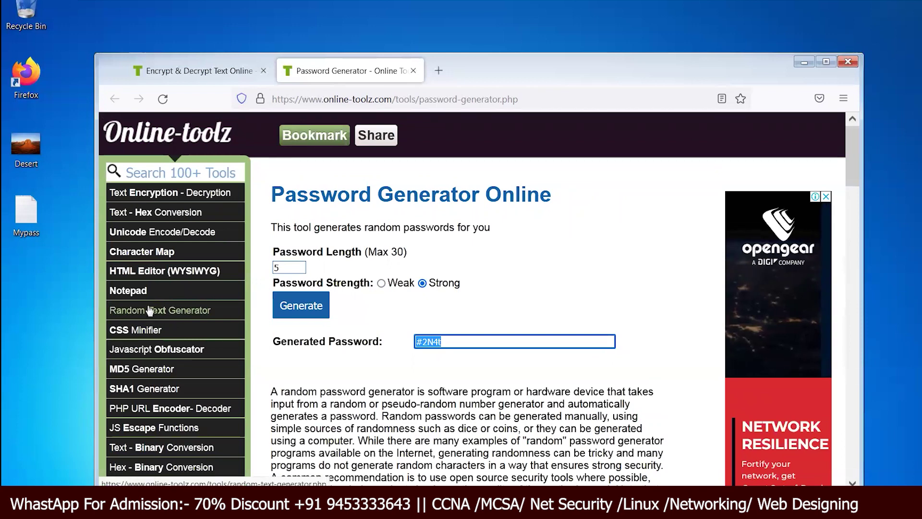
{"action": "left_click", "coordinate": [847, 61]}
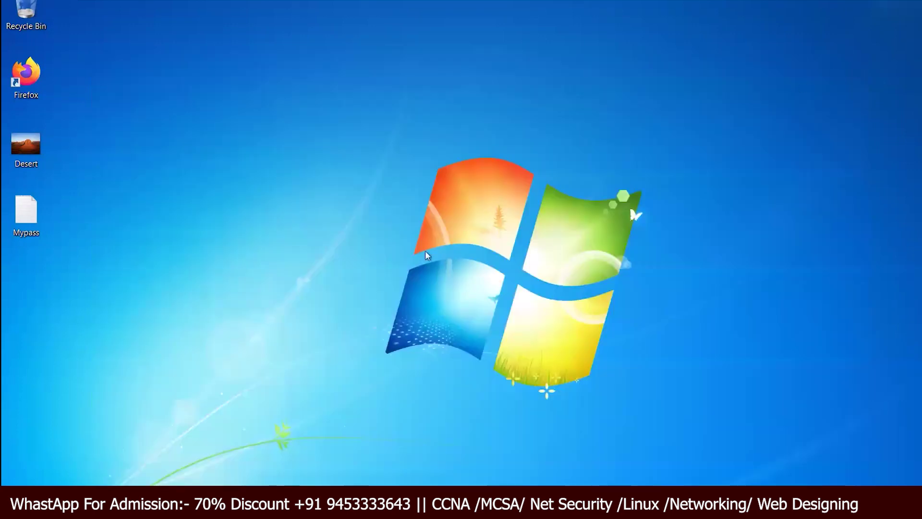